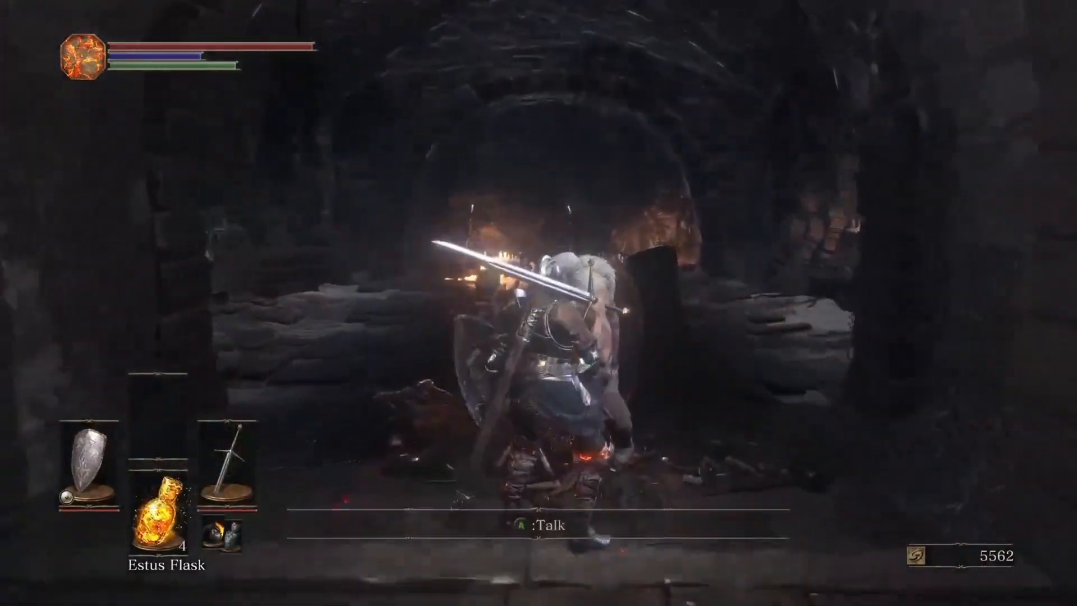
key("e")
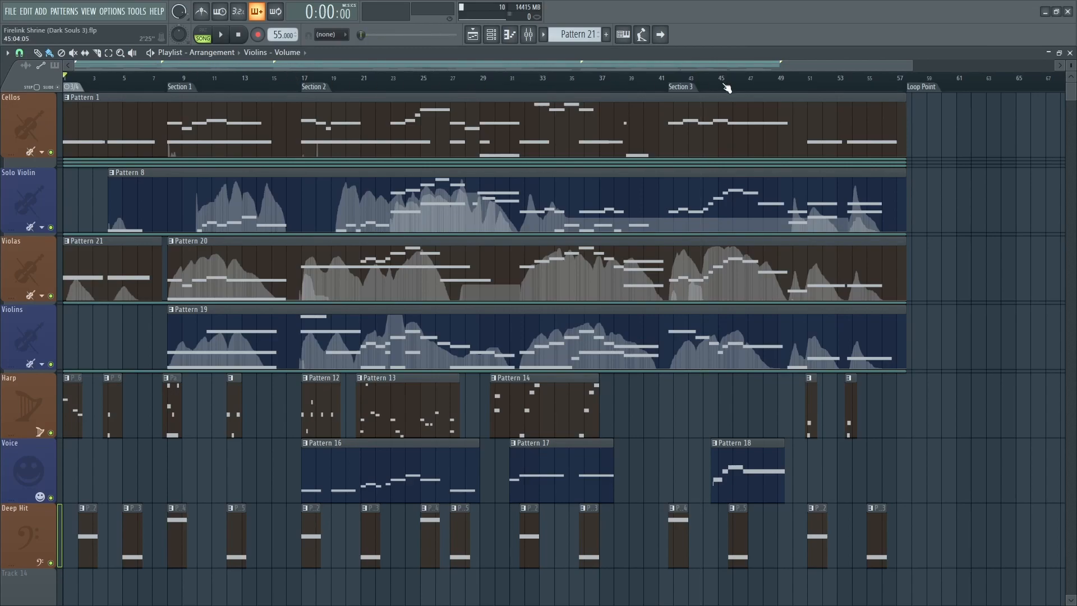
Solo the Cellos track and play the arrangement from the start of Section 1.
left_click(906, 80)
scroll(28, 199, "up", 3)
scroll(28, 199, "up", 2)
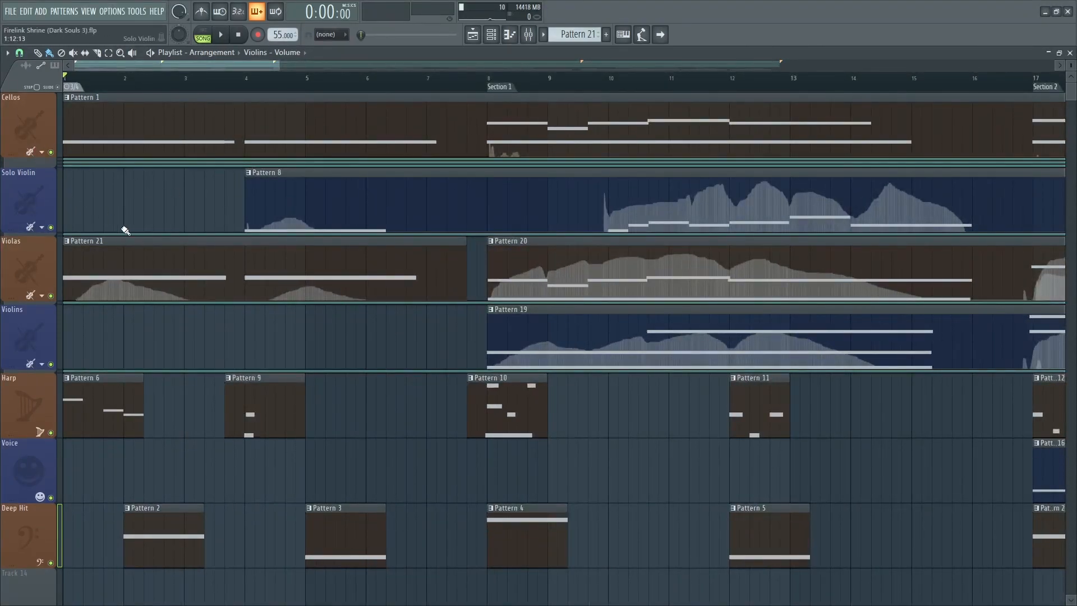
scroll(254, 243, "down", 2)
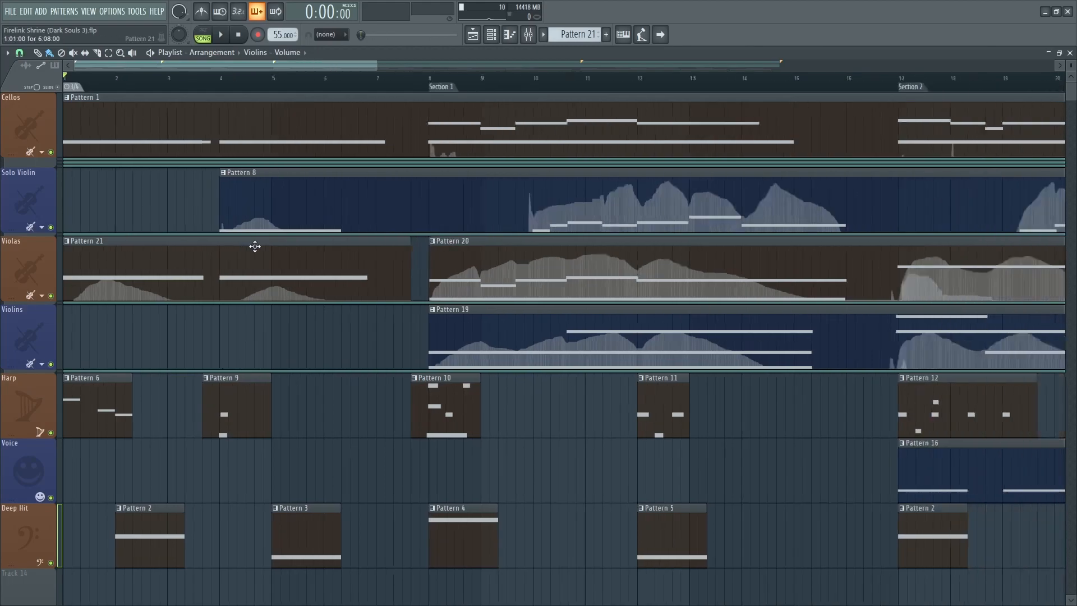
right_click(50, 152)
left_click(318, 80)
key("space")
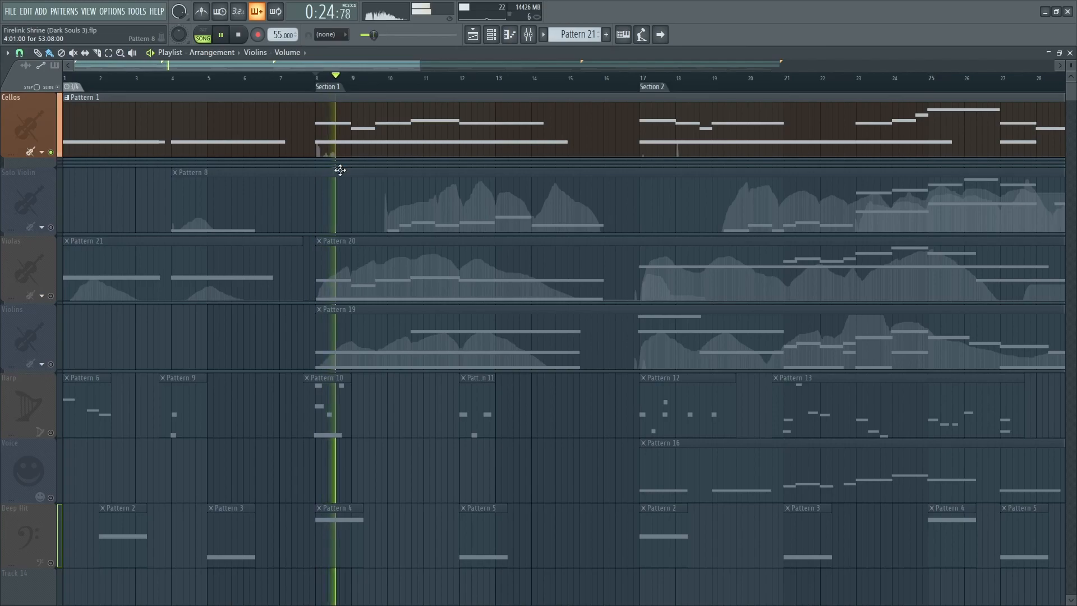
Switch the solo to the Violas and Violins tracks and stop playback.
scroll(340, 170, "up", 2)
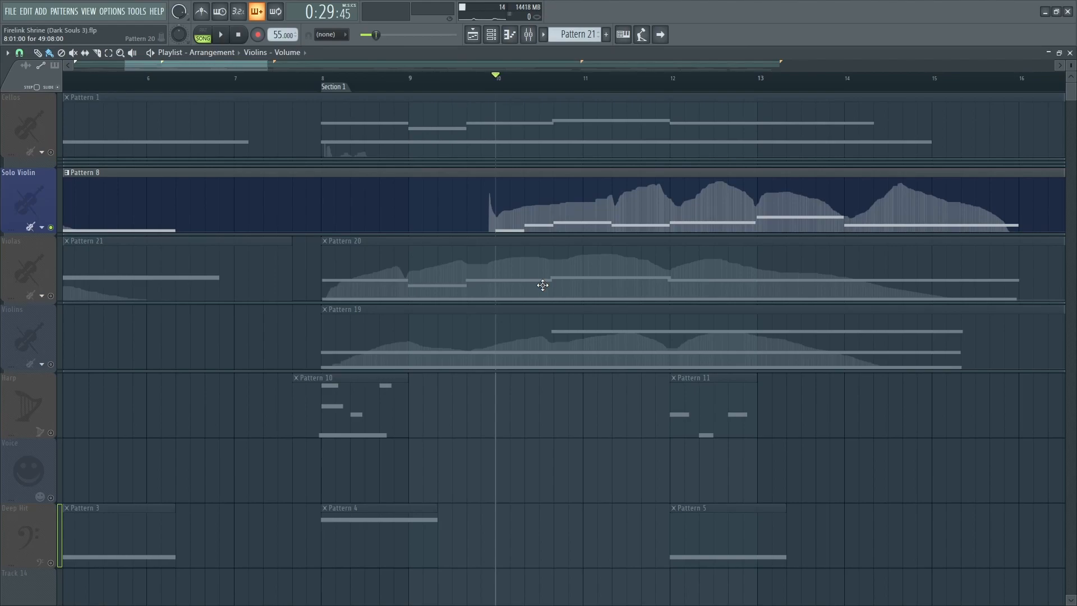
left_click_drag(492, 304, 426, 322)
key("space")
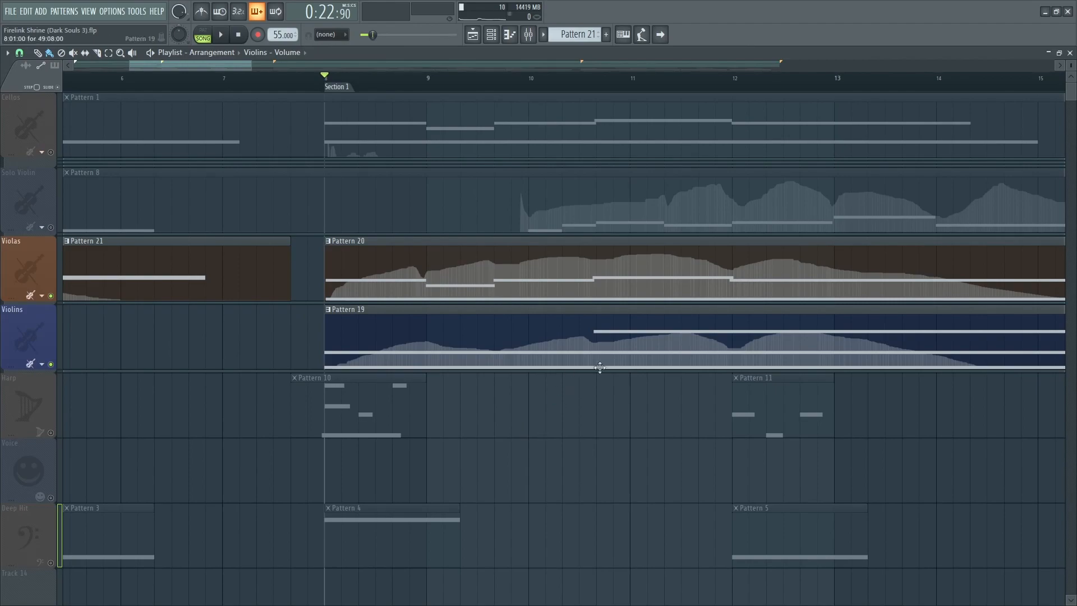
Play the soloed Violas and Violins around Section 1 and stop again.
scroll(523, 429, "down", 3)
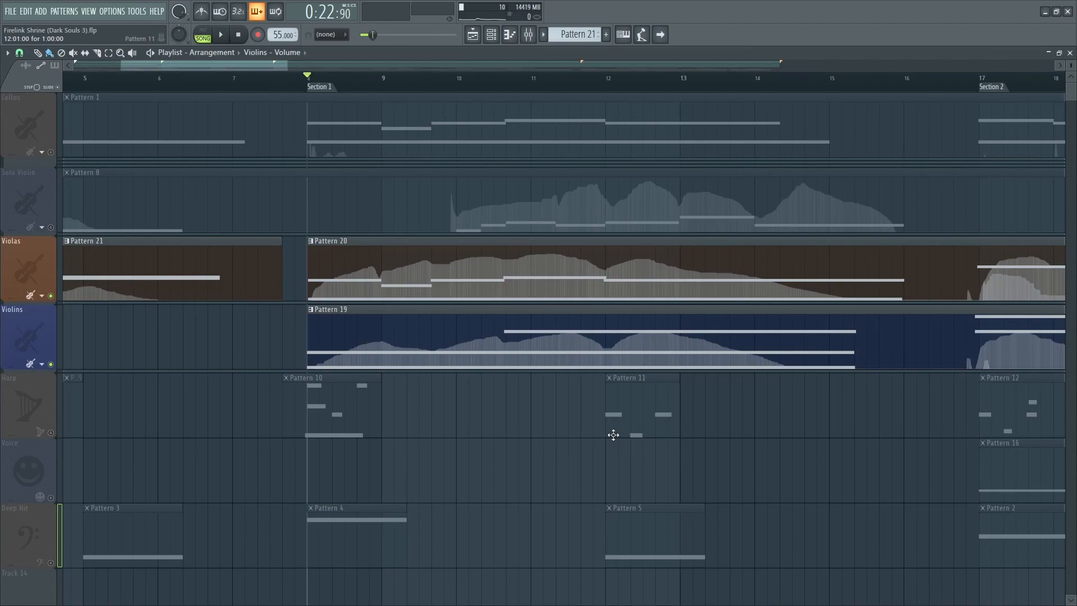
key("space")
scroll(365, 399, "up", 4)
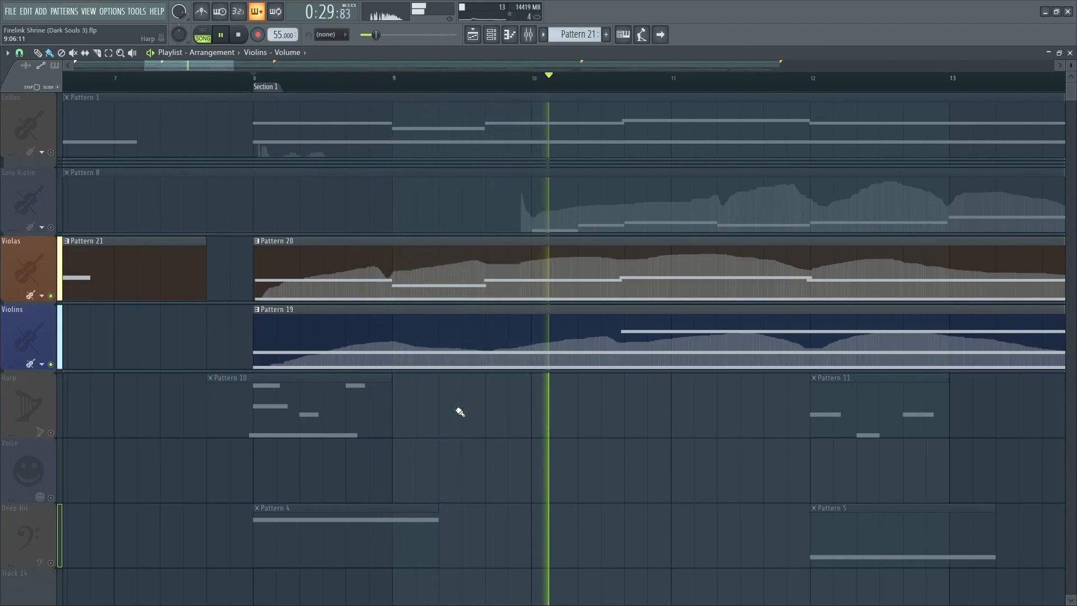
key("space")
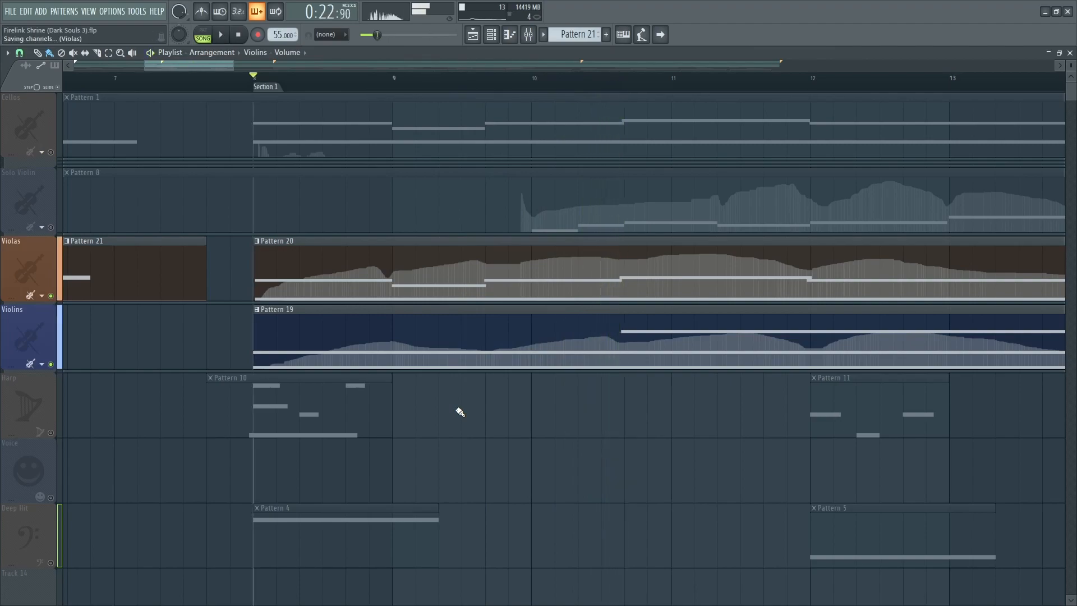
Solo the Harp track and play it from Section 1 through bar 12.
left_click(53, 436)
key("space")
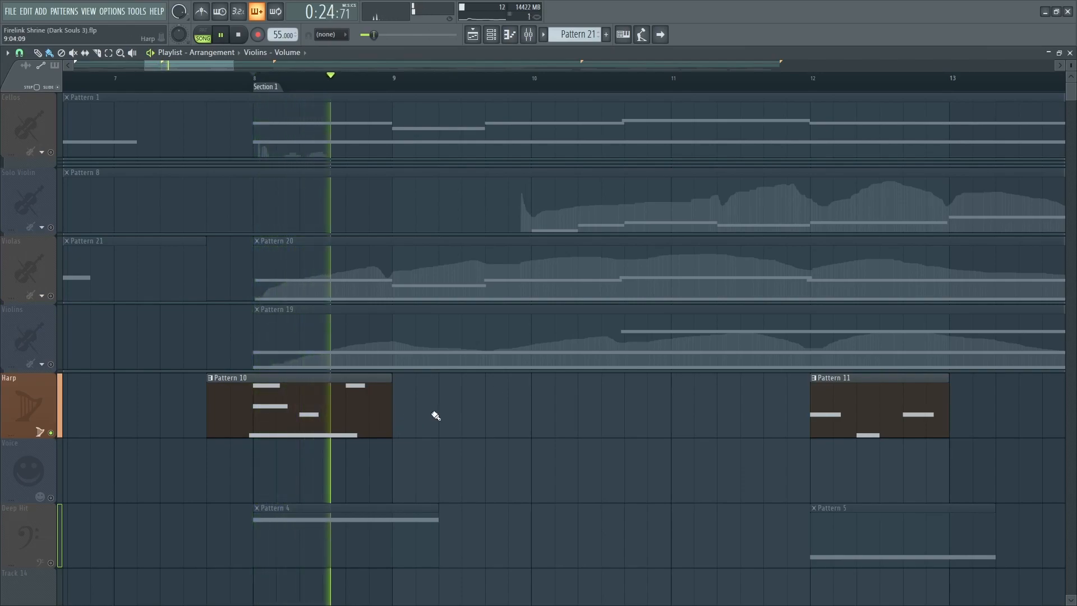
left_click(815, 79)
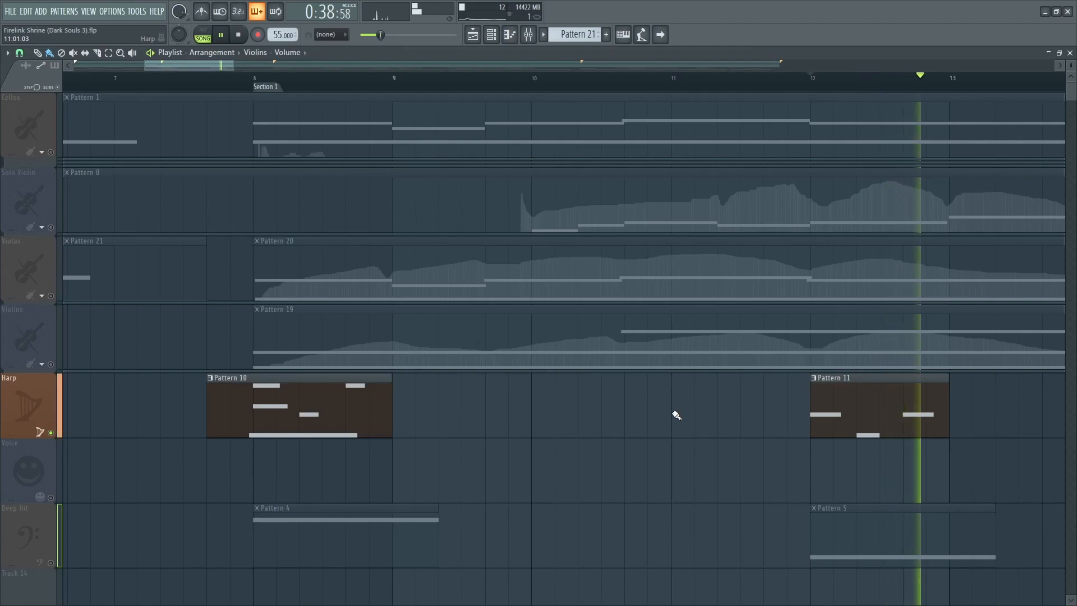
key("space")
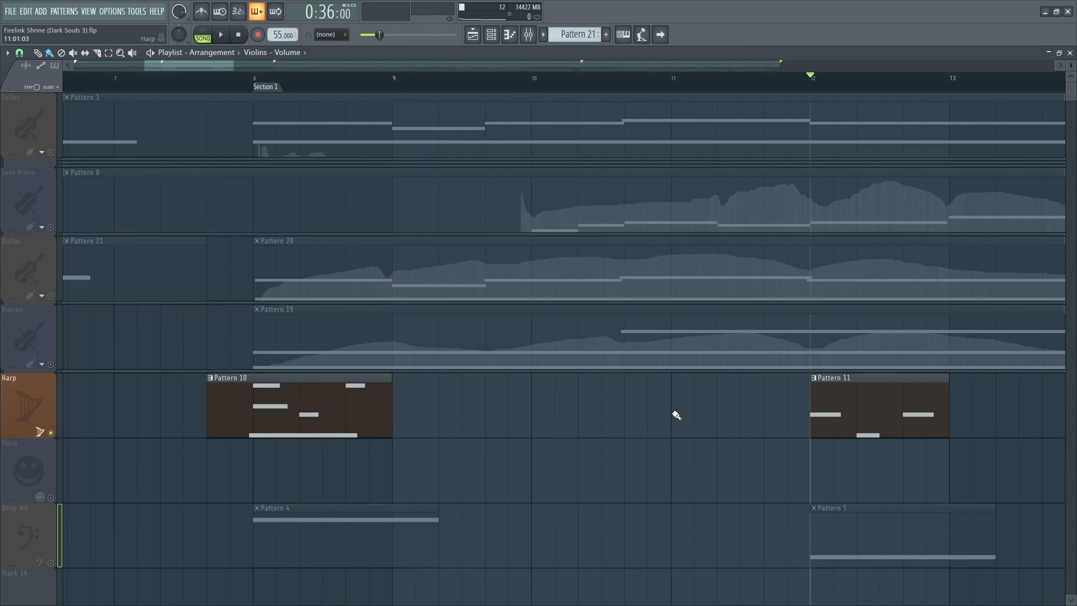
Solo the Voice track and play it from the start of Section 2.
scroll(733, 474, "down", 5, "ctrl")
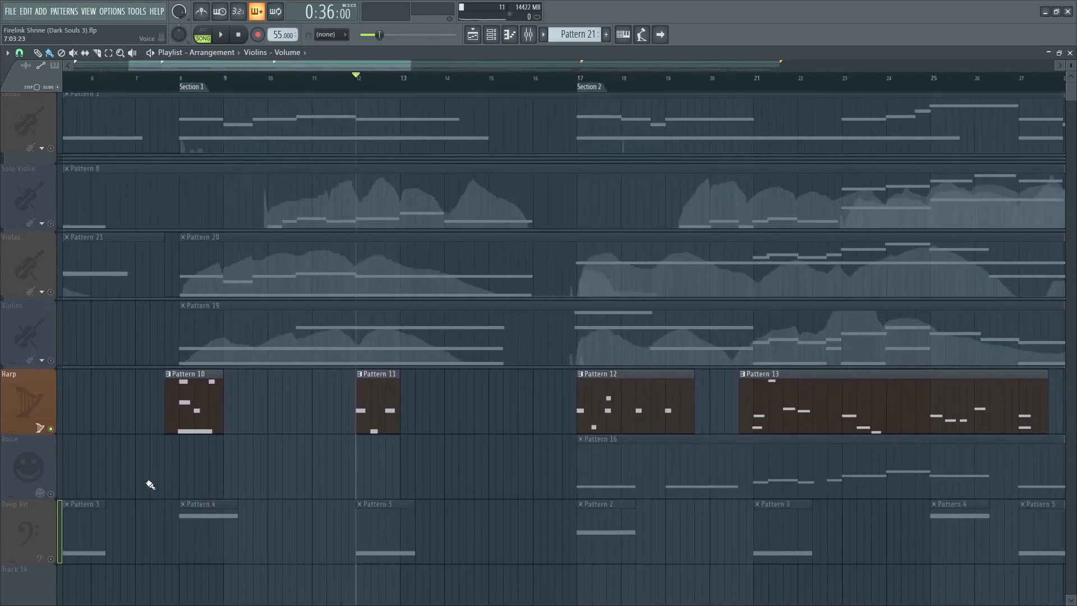
right_click(51, 493)
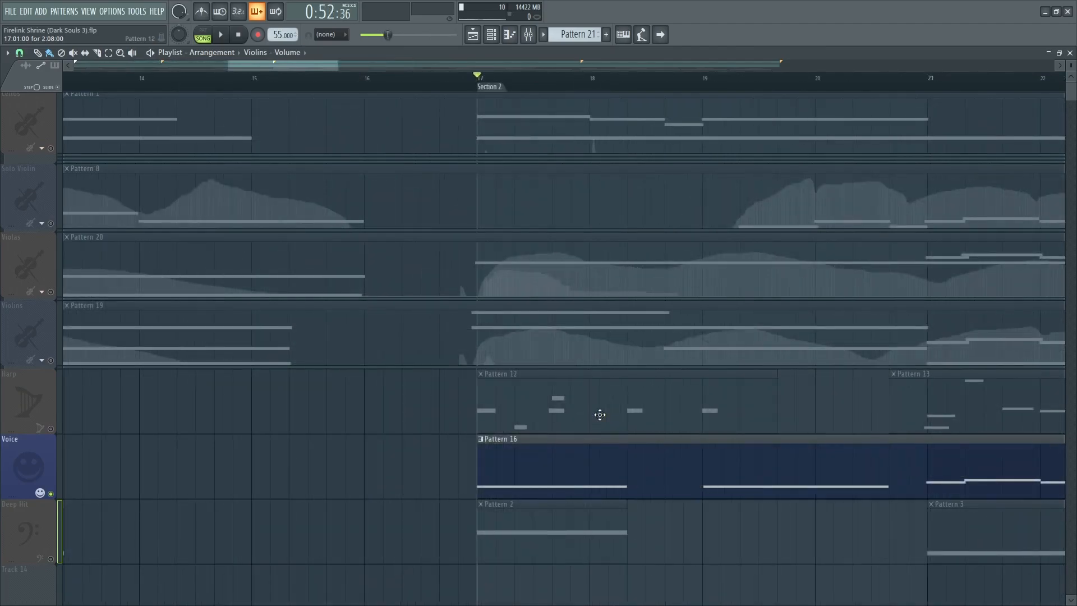
scroll(600, 414, "up", 1, "ctrl")
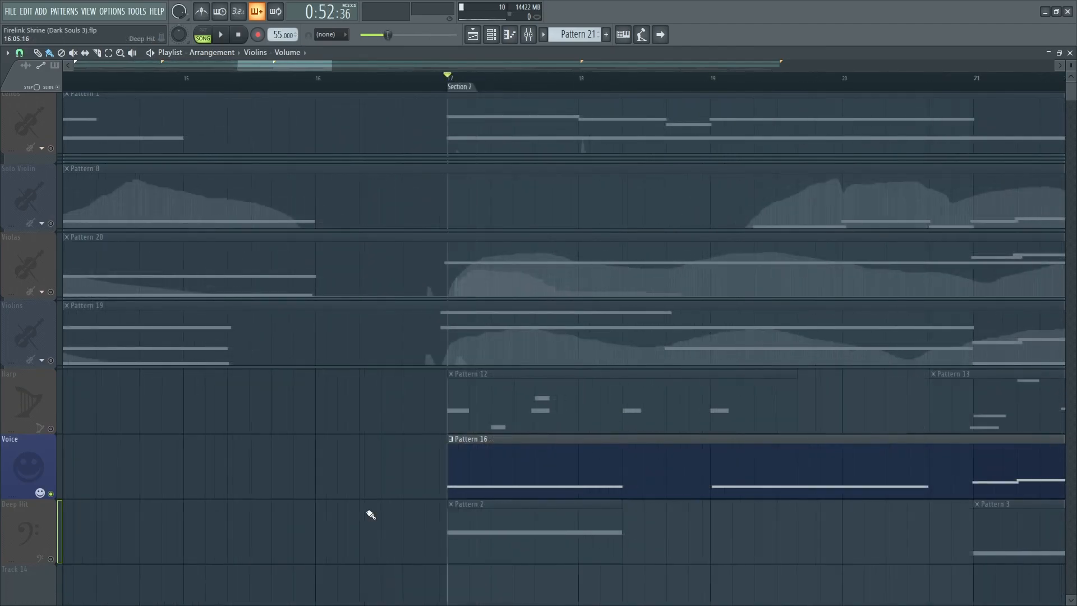
key("space")
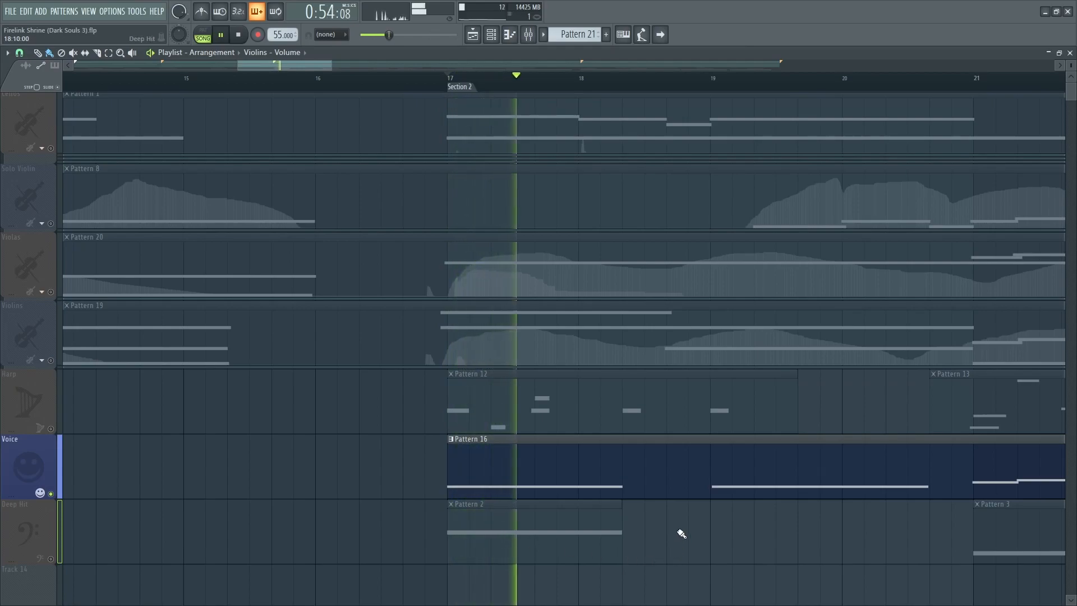
left_click(979, 89)
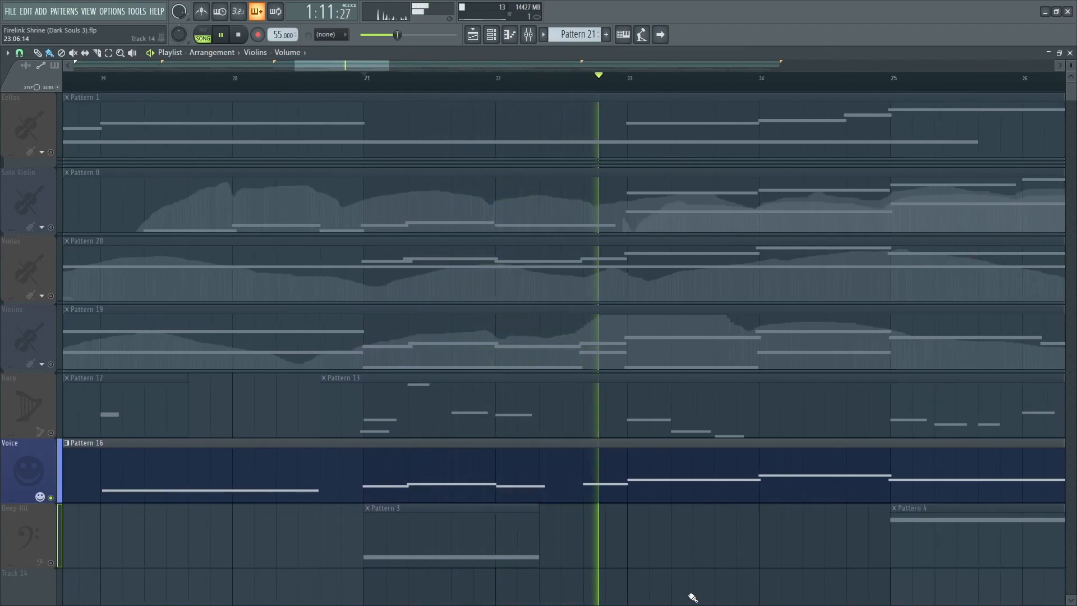
key("space")
Solo the Deep Hit track and play its patterns through Section 2.
scroll(435, 560, "down", 3)
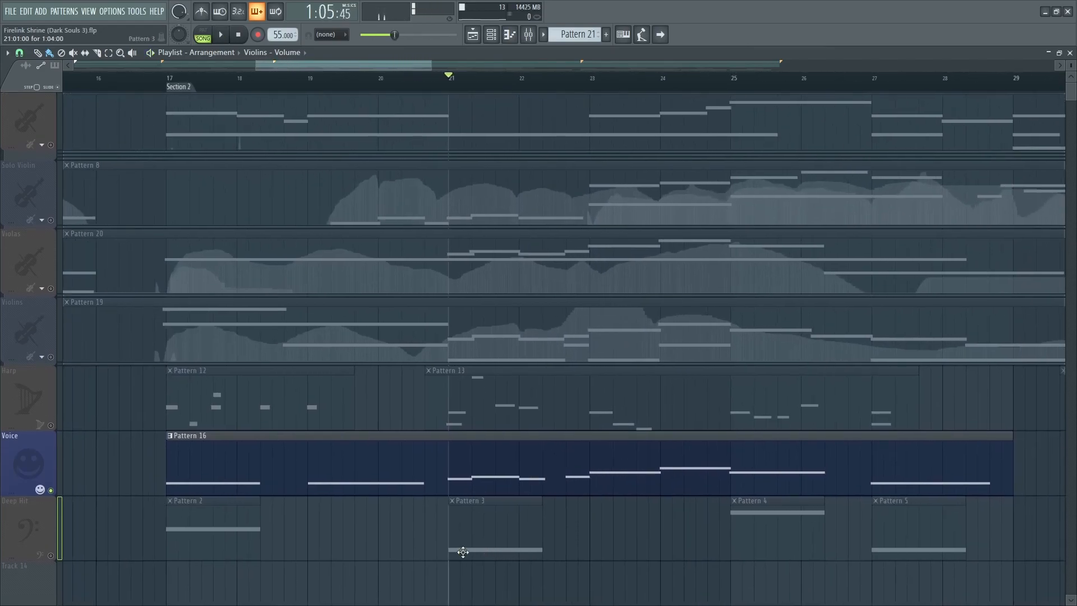
left_click(48, 555)
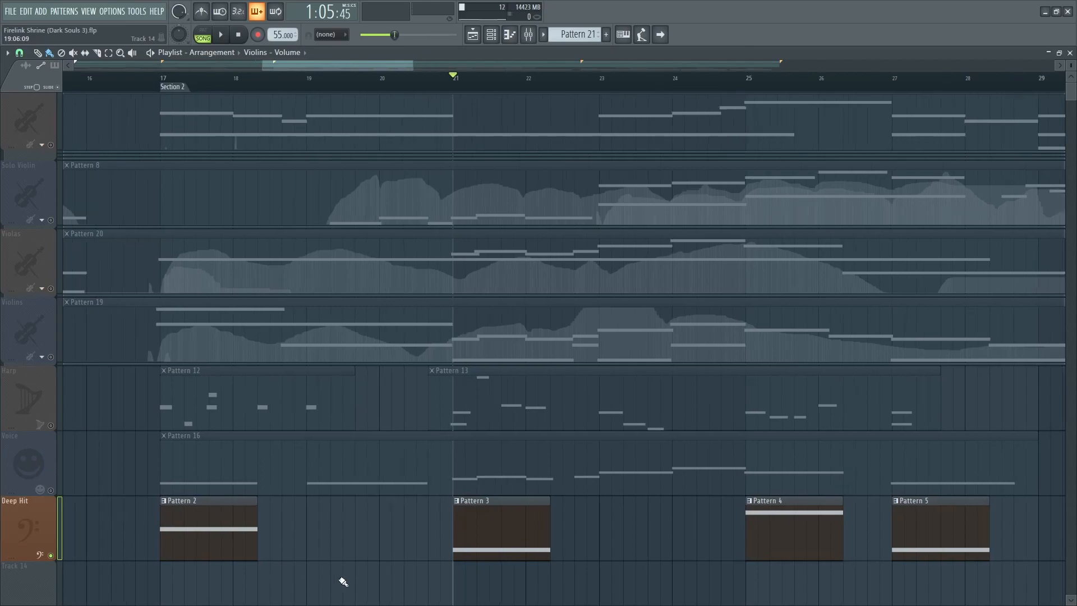
scroll(343, 582, "up", 2)
scroll(412, 568, "up", 2)
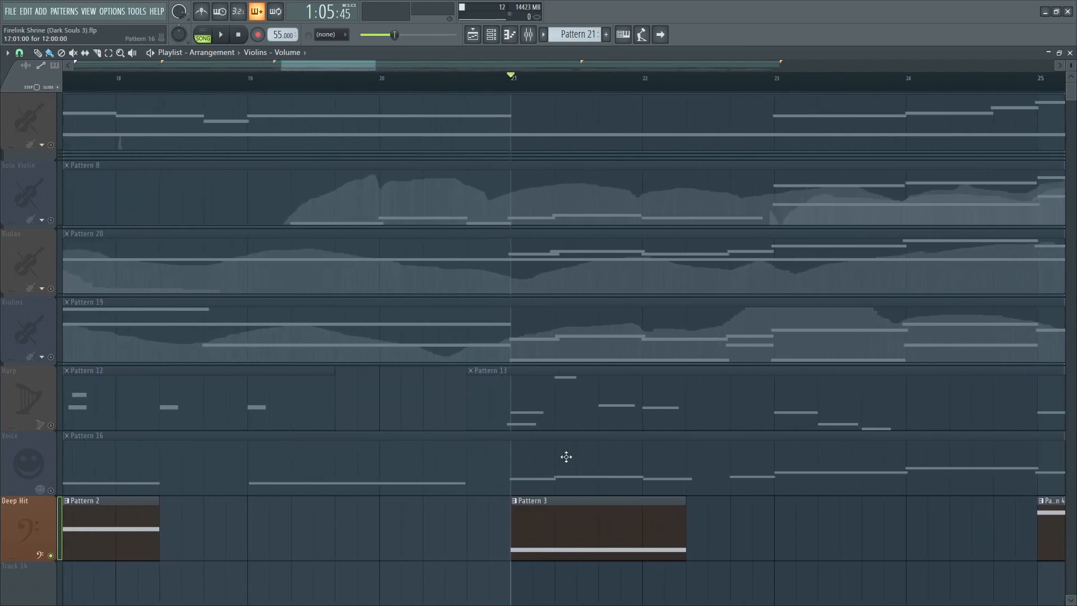
key("space")
left_click_drag(821, 521, 441, 522)
left_click(662, 83)
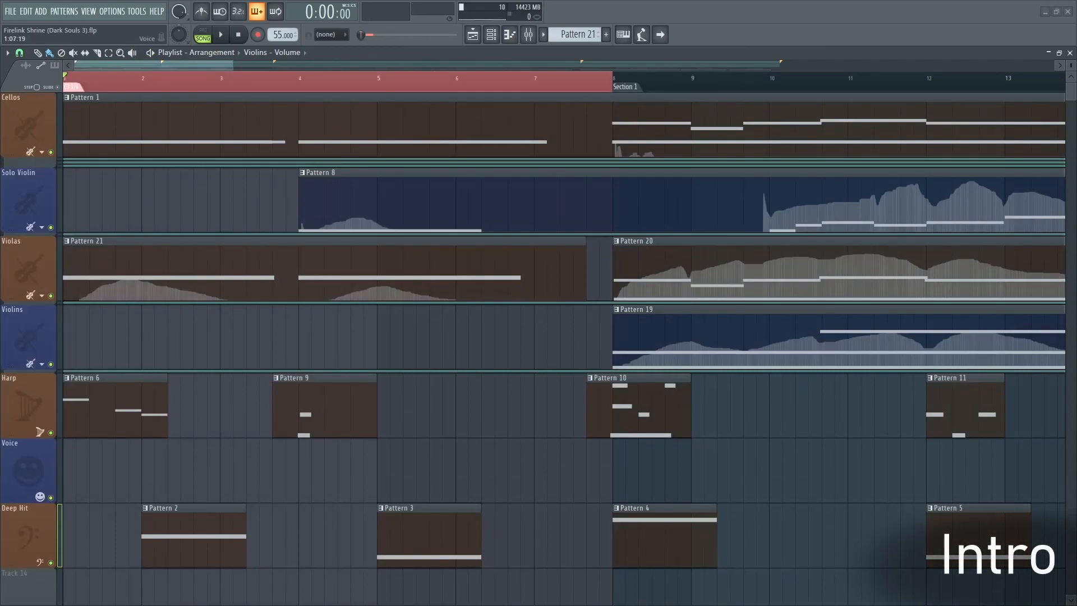
Solo the Cellos and Violas tracks together and play the Intro.
scroll(89, 470, "up", 2)
scroll(77, 308, "up", 2)
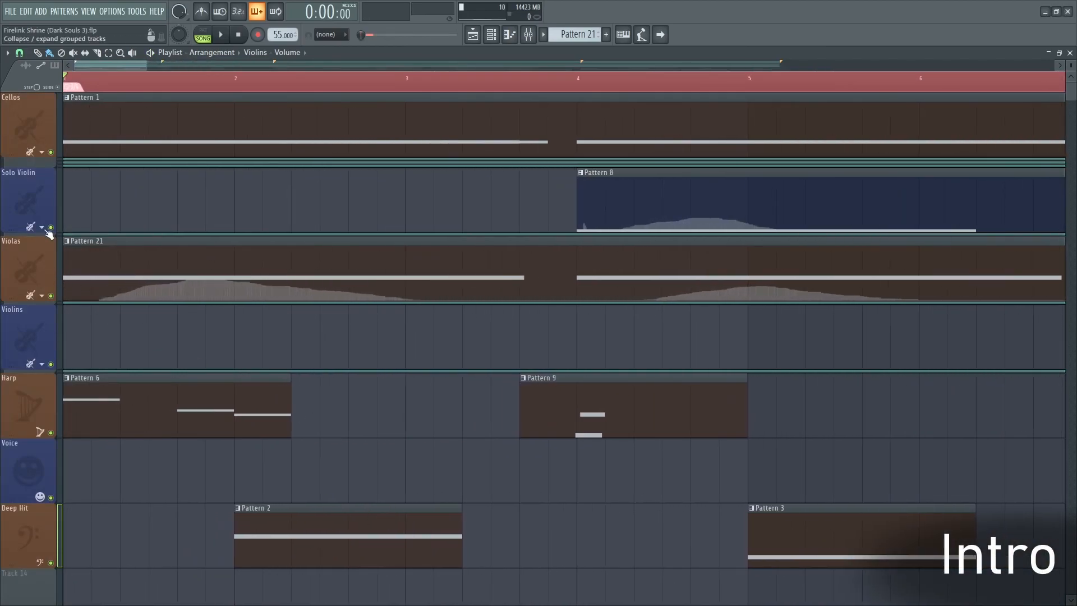
right_click(51, 153)
left_click(50, 295)
key("space")
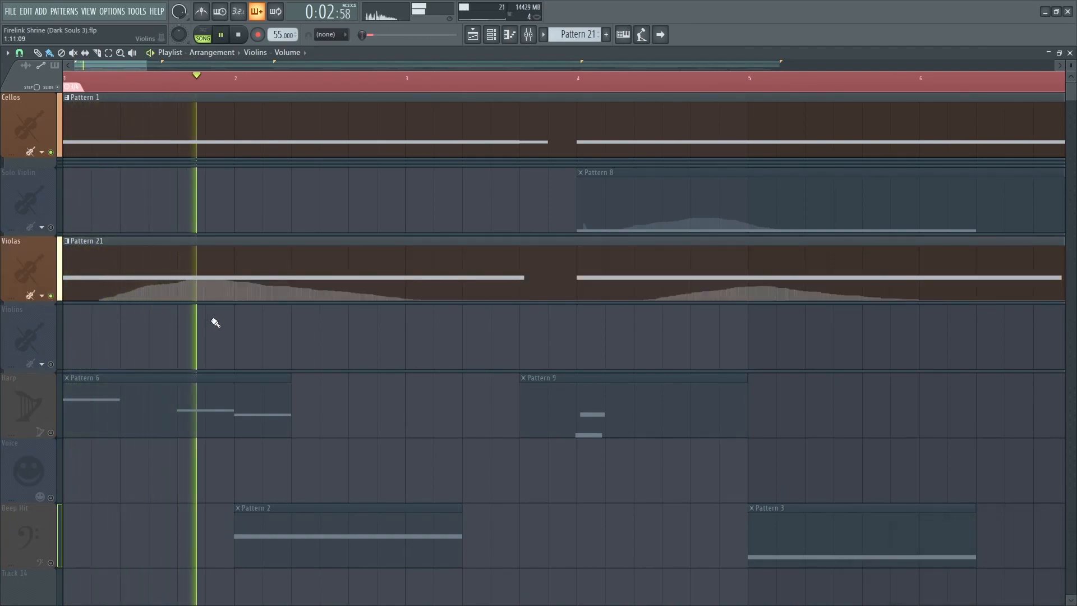
key("space")
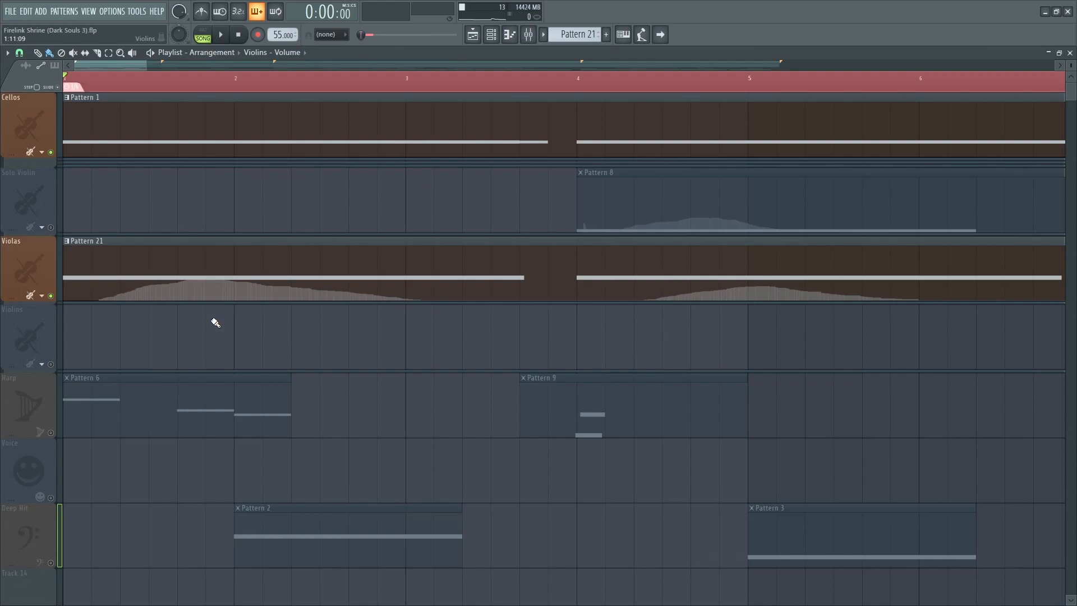
Play the Intro while inspecting the volume automation tracks grouped under Cellos.
scroll(216, 323, "down", 1)
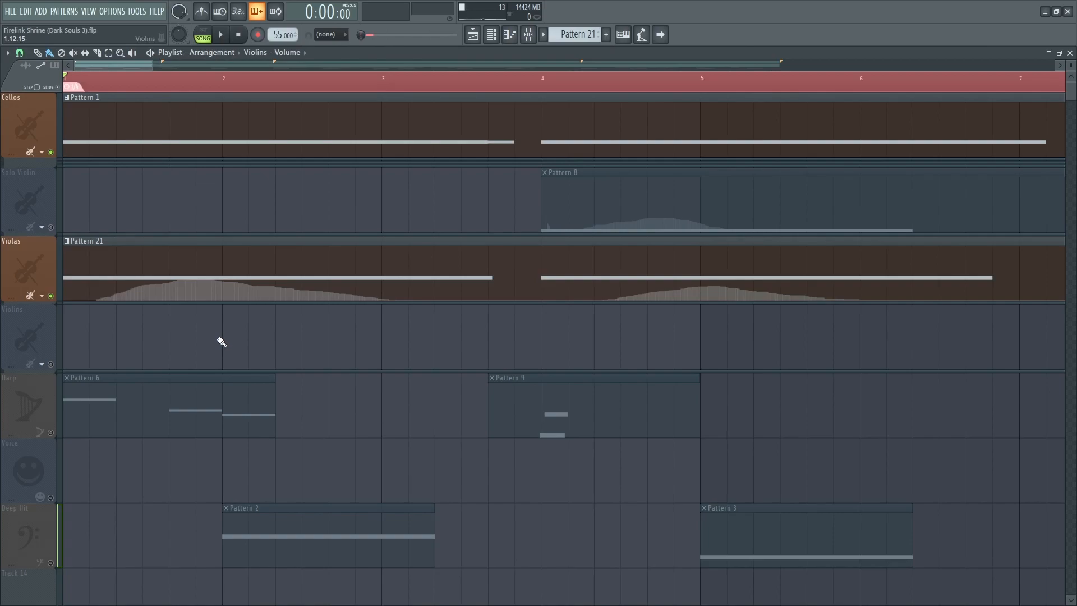
scroll(213, 371, "down", 1)
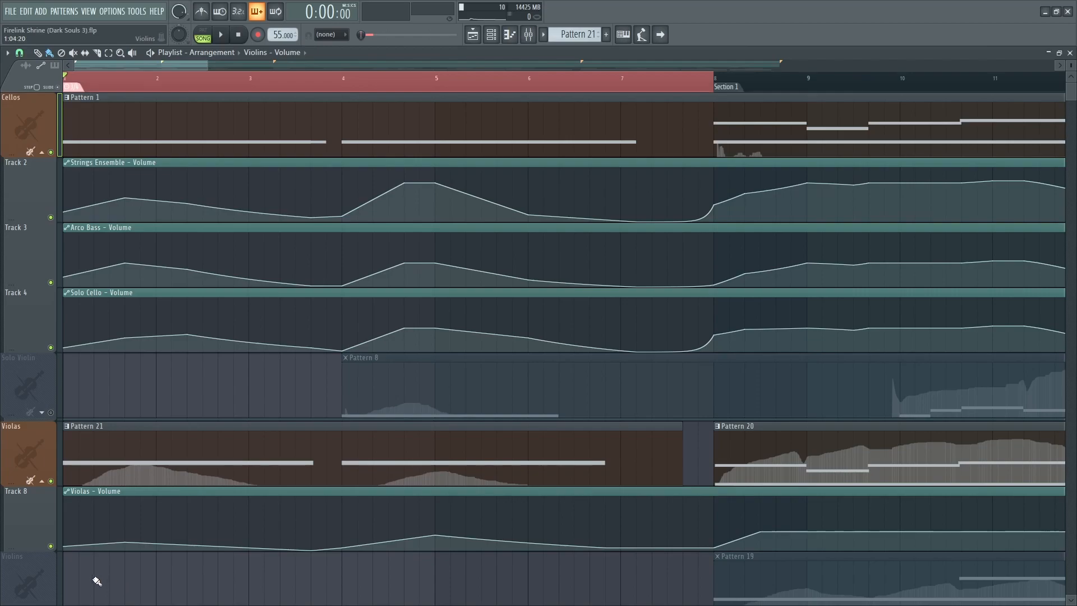
scroll(59, 583, "up", 3)
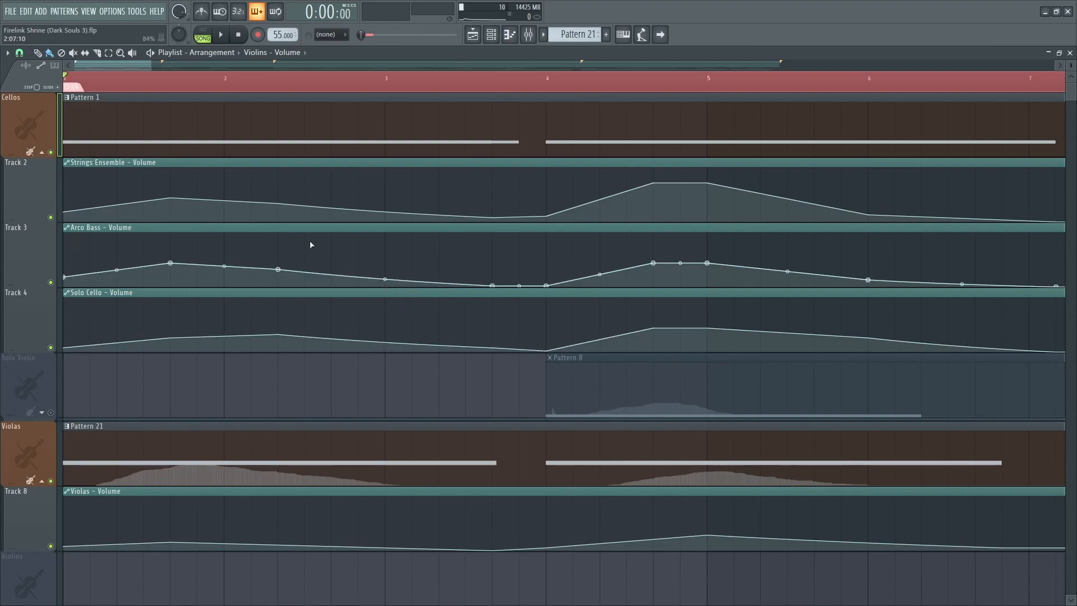
key("space")
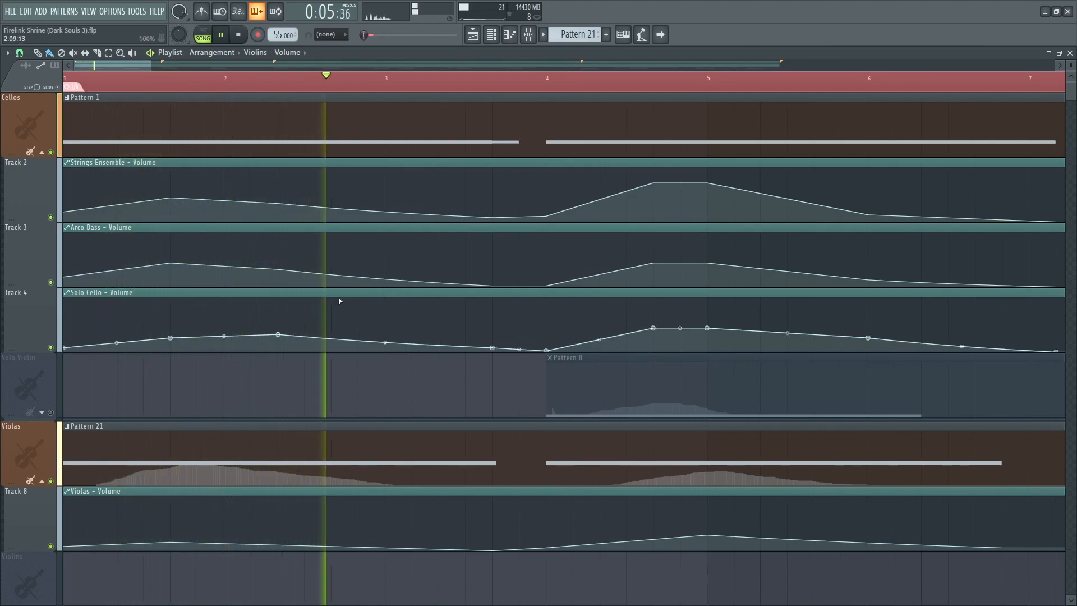
left_click(520, 93)
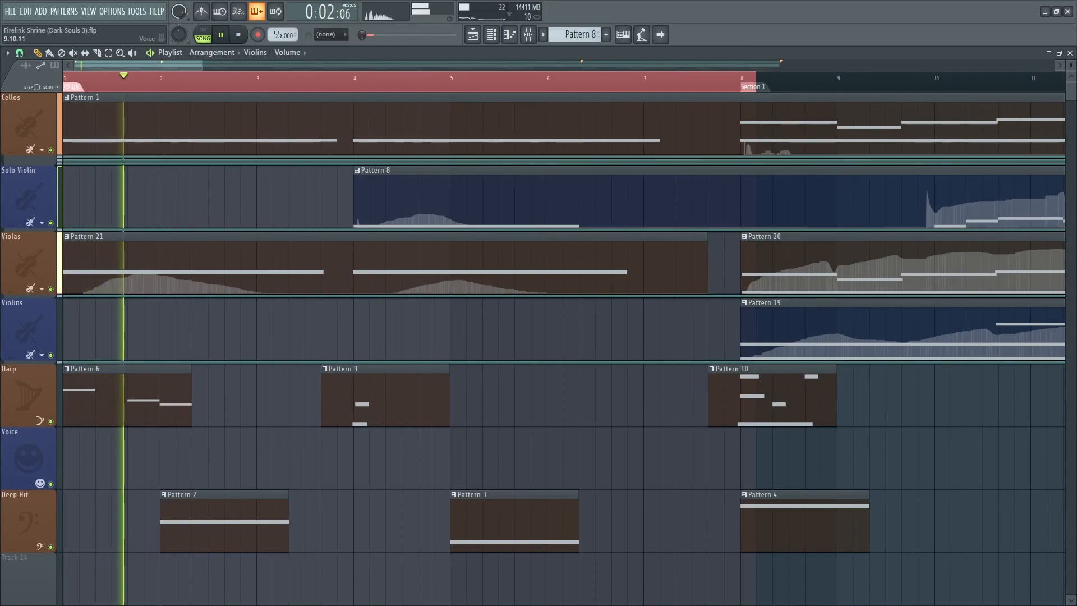
Solo the Cellos group and play it from Section 1.
scroll(164, 458, "up", 3)
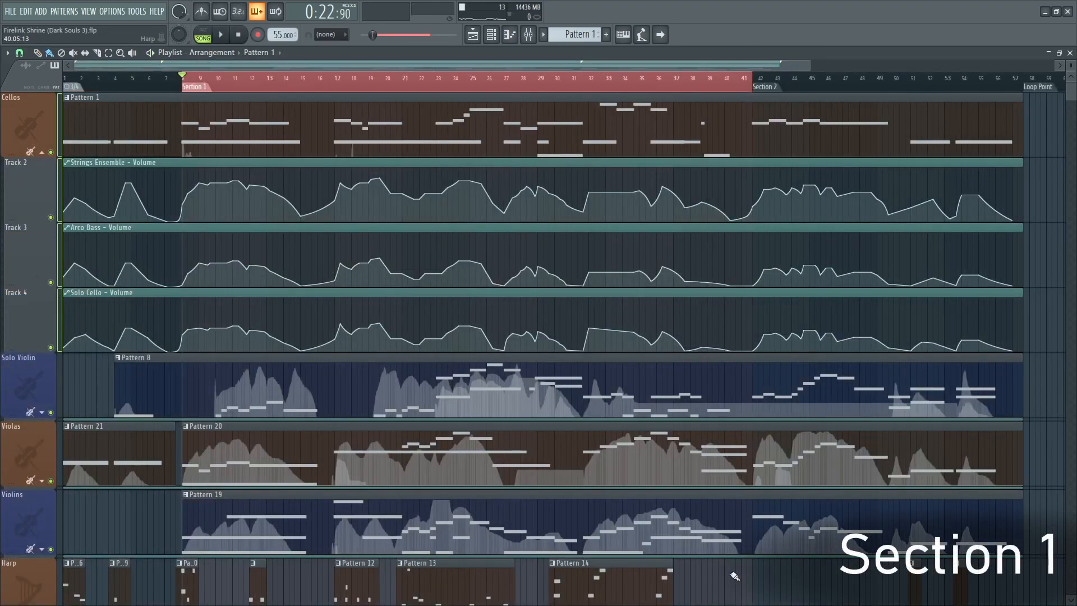
scroll(66, 313, "up", 4)
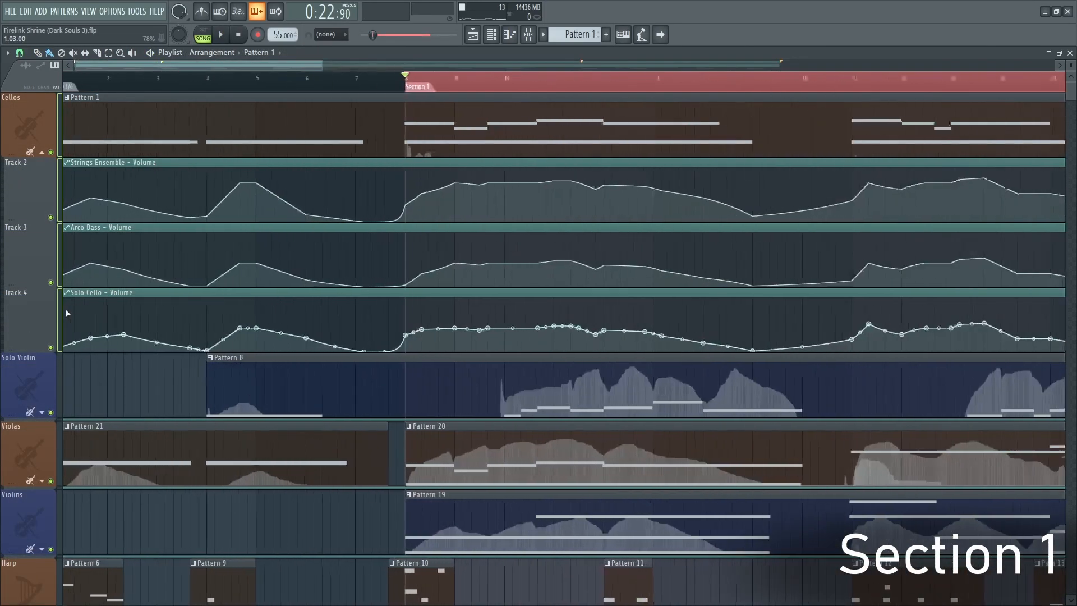
right_click(51, 152)
key("space")
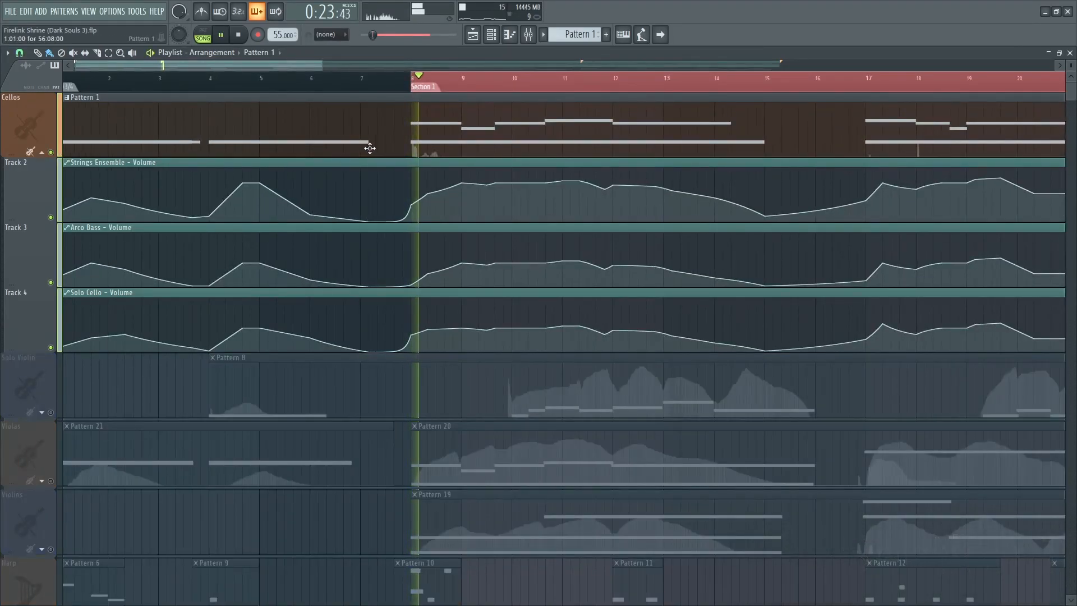
Open Pattern 1 in the piano roll to inspect the cello notes, then return to the playlist.
double_click(407, 139)
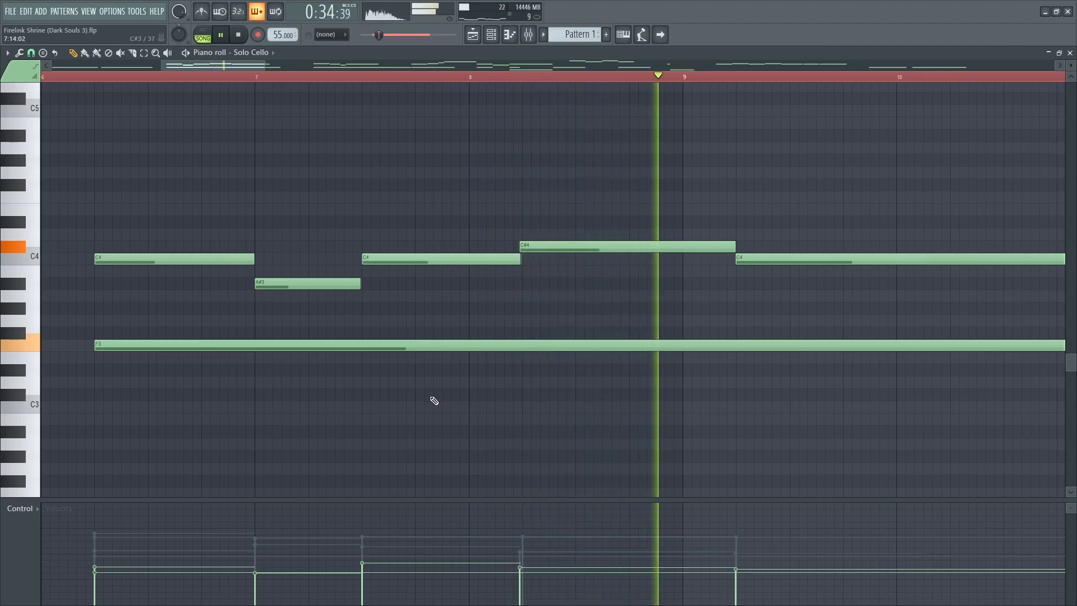
key("space")
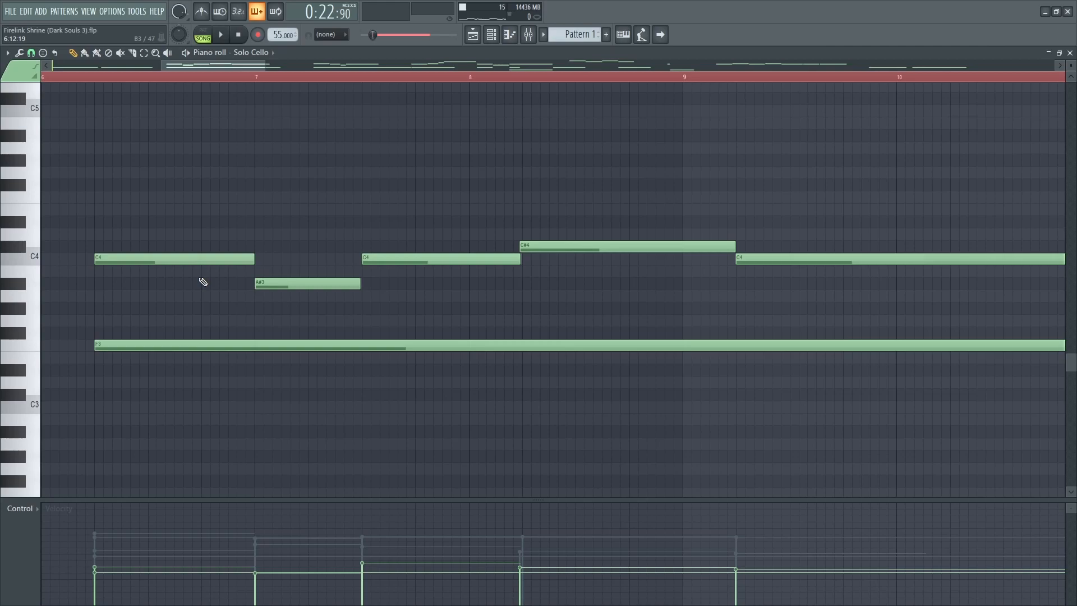
right_click(199, 277, "alt")
left_click_drag(199, 277, 209, 281)
left_click_drag(257, 308, 577, 303)
key("F5")
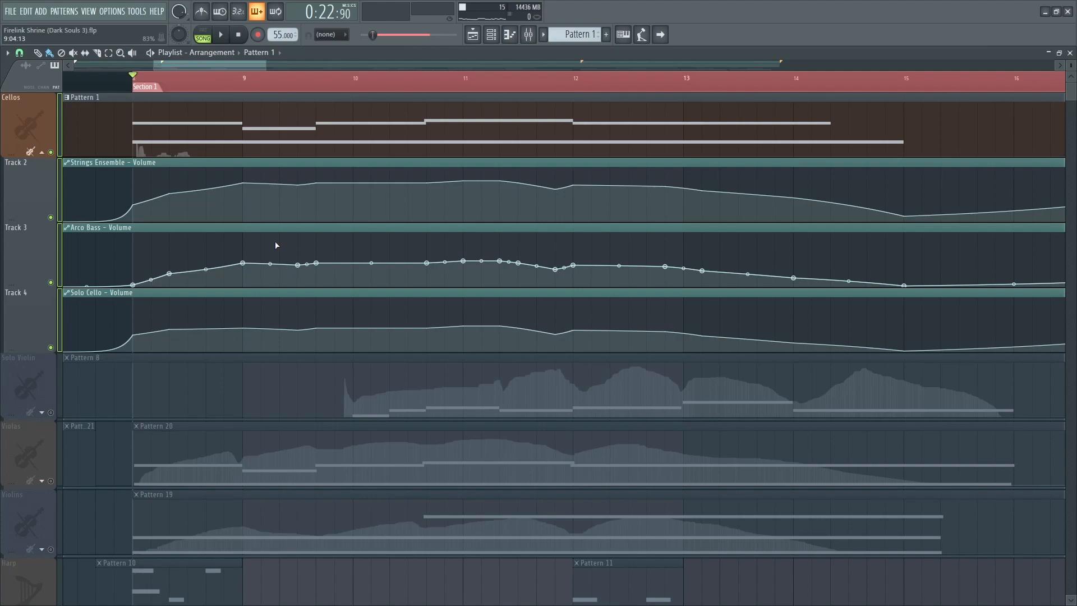
Mute the volume automation tracks under Cellos, play Section 1 to compare, then unmute them.
left_click(52, 218)
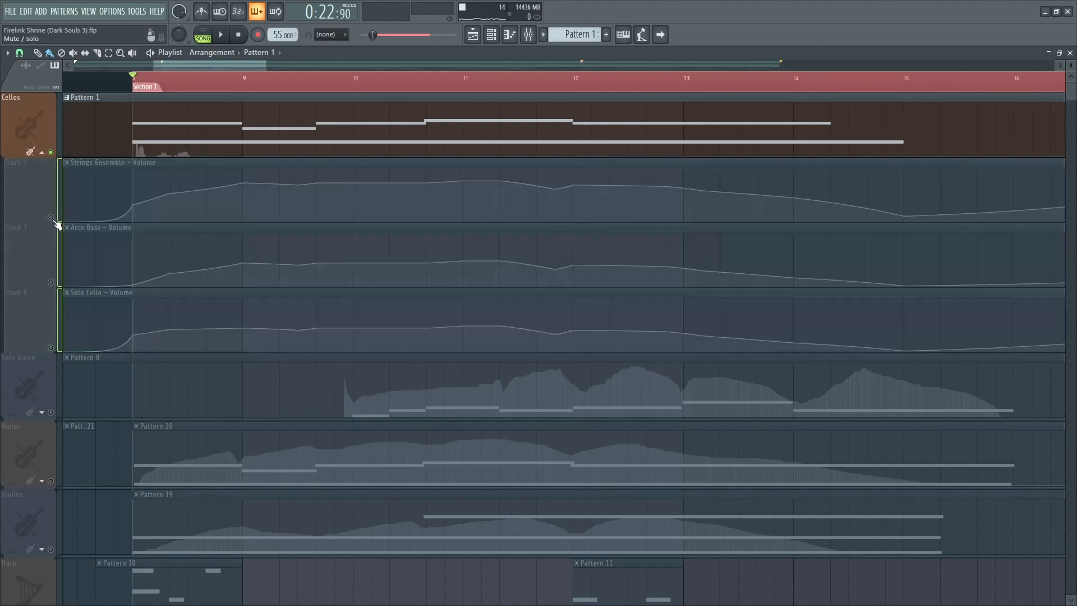
key("space")
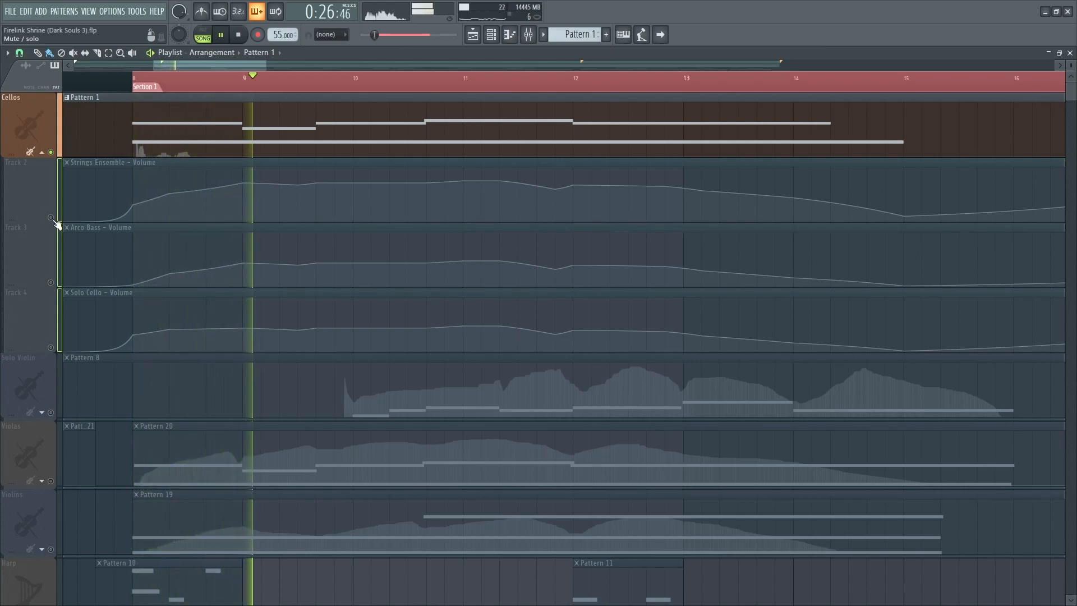
key("space")
left_click(52, 218)
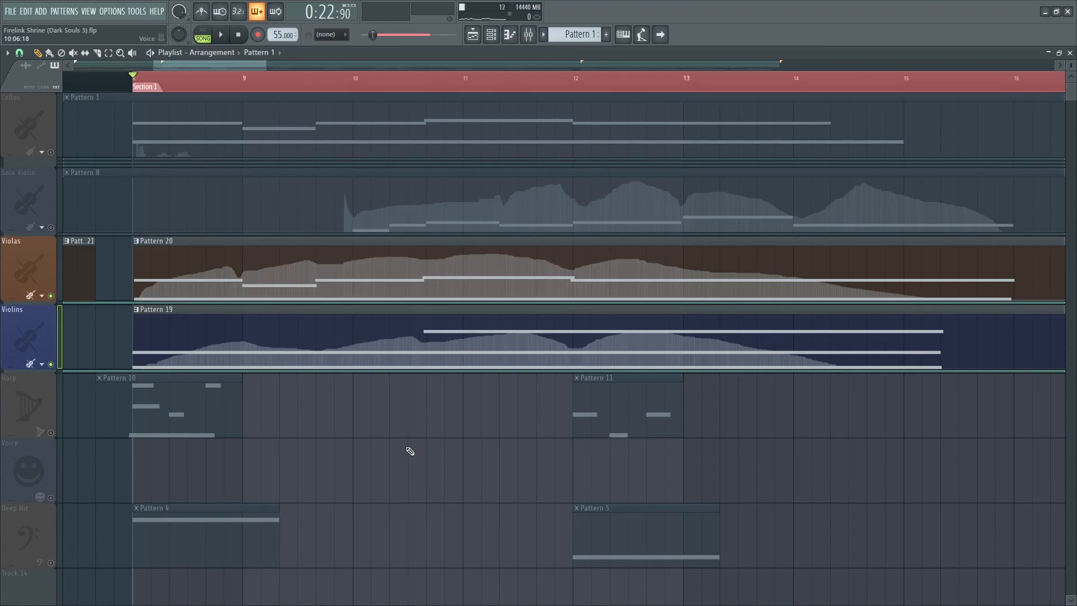
Play the soloed Violas and Violins together from Section 1, following along the arrangement.
key("space")
scroll(723, 314, "down", 3)
scroll(666, 473, "right", 2)
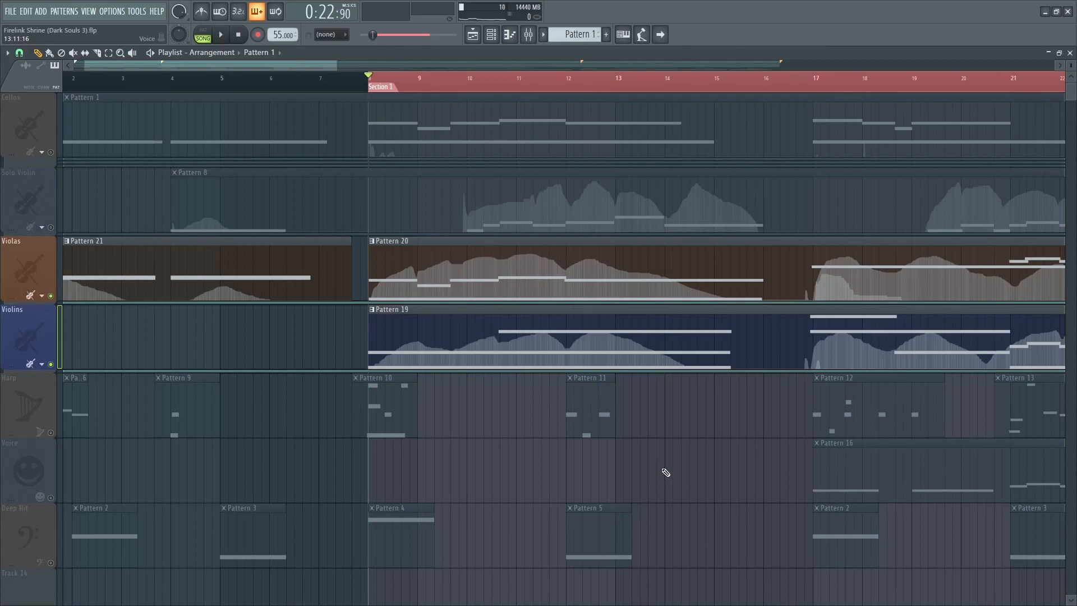
scroll(604, 450, "right", 4)
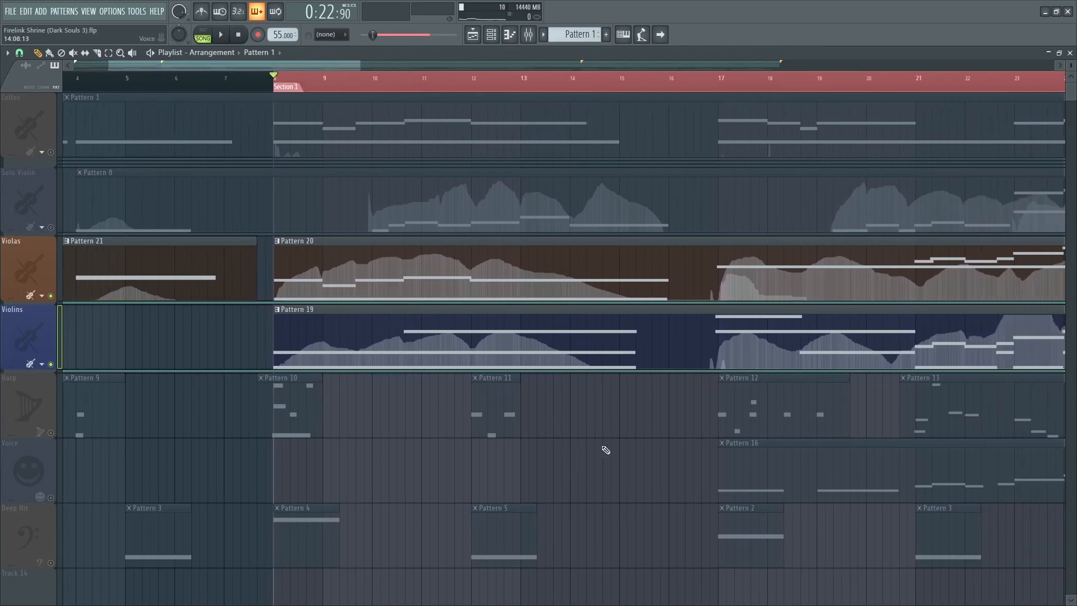
scroll(481, 434, "up", 2)
scroll(643, 455, "left", 4)
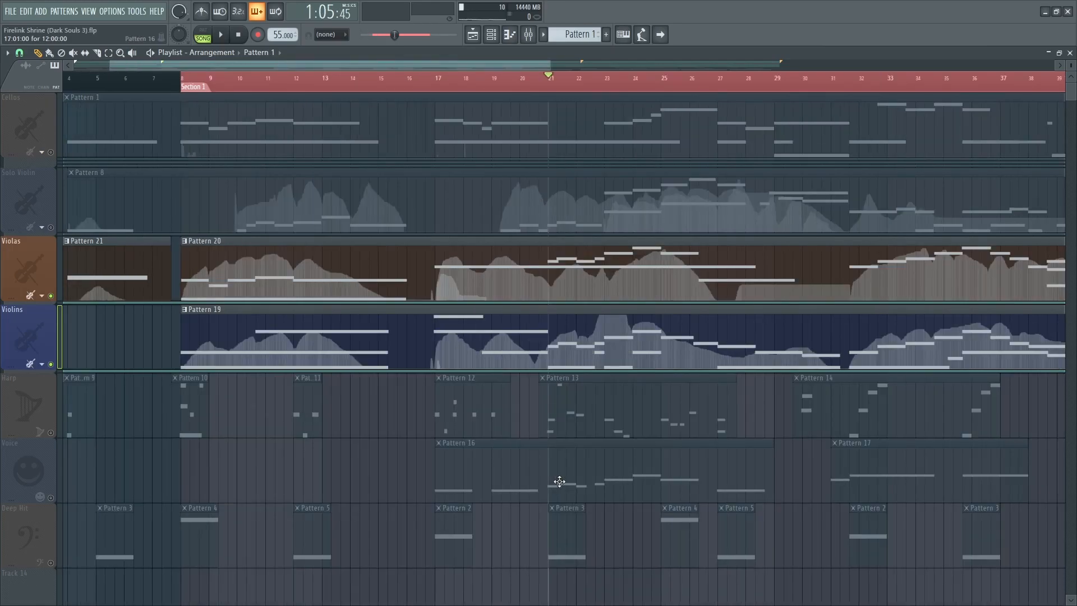
scroll(559, 481, "up", 3)
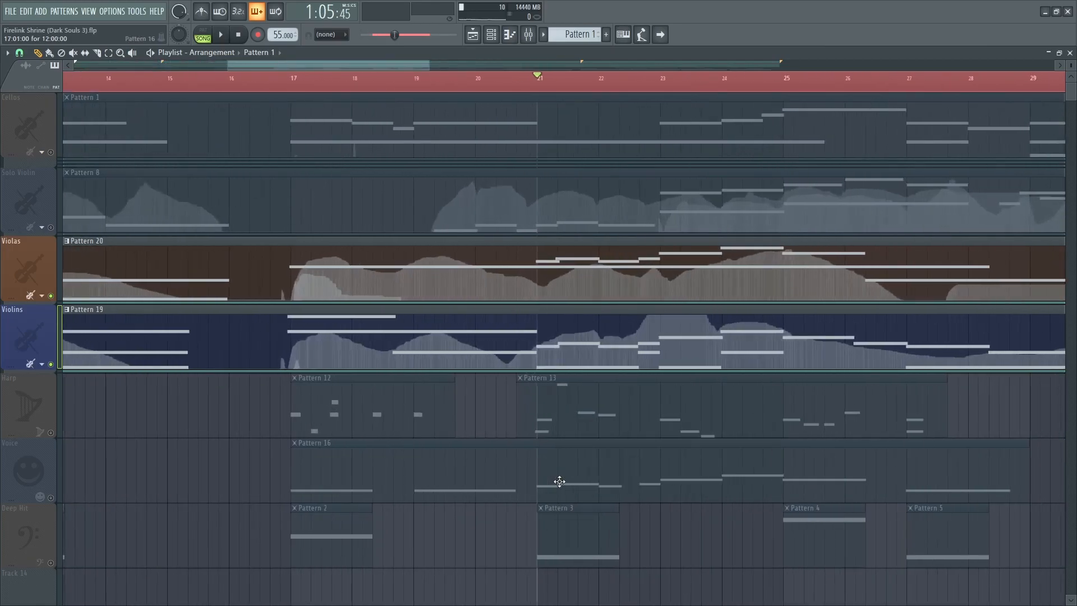
scroll(601, 471, "up", 4)
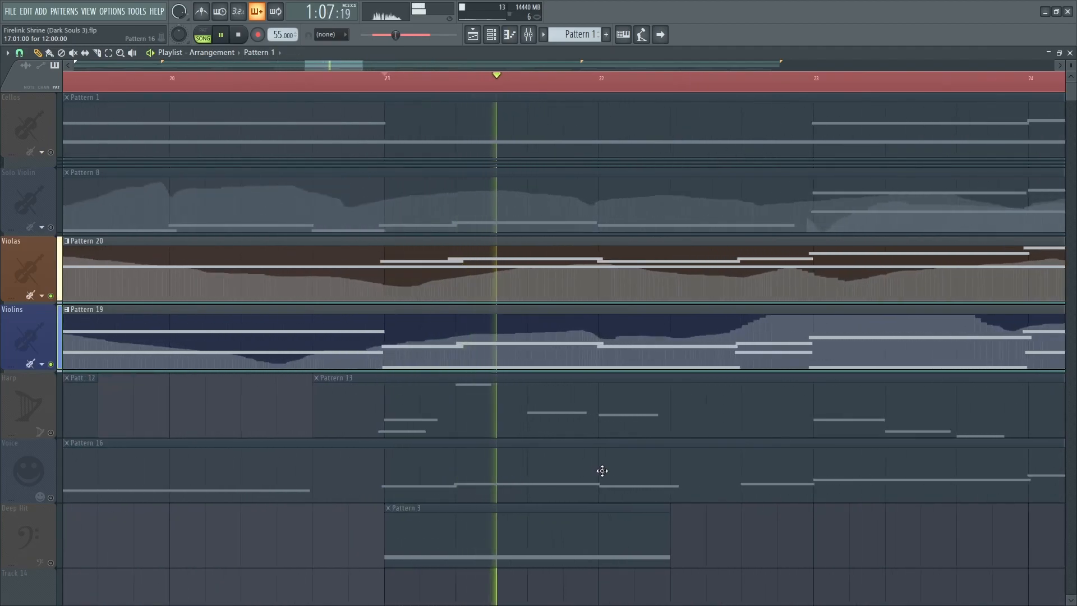
Open the Violins' Pattern 19 in the piano roll to inspect its notes during playback, then return to the playlist.
double_click(642, 366)
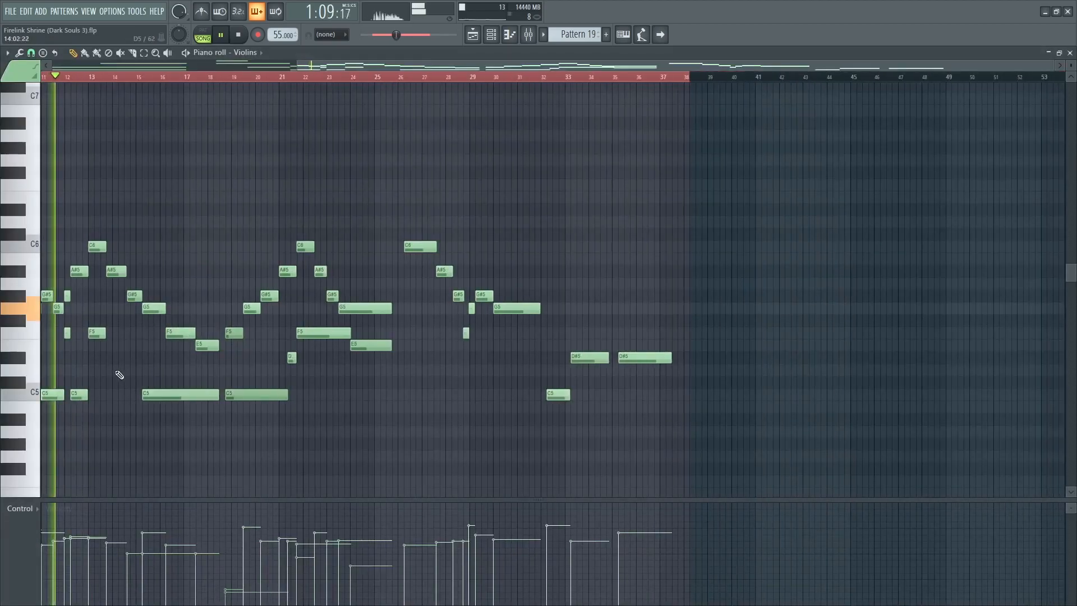
scroll(367, 347, "up", 3)
scroll(367, 347, "up", 2)
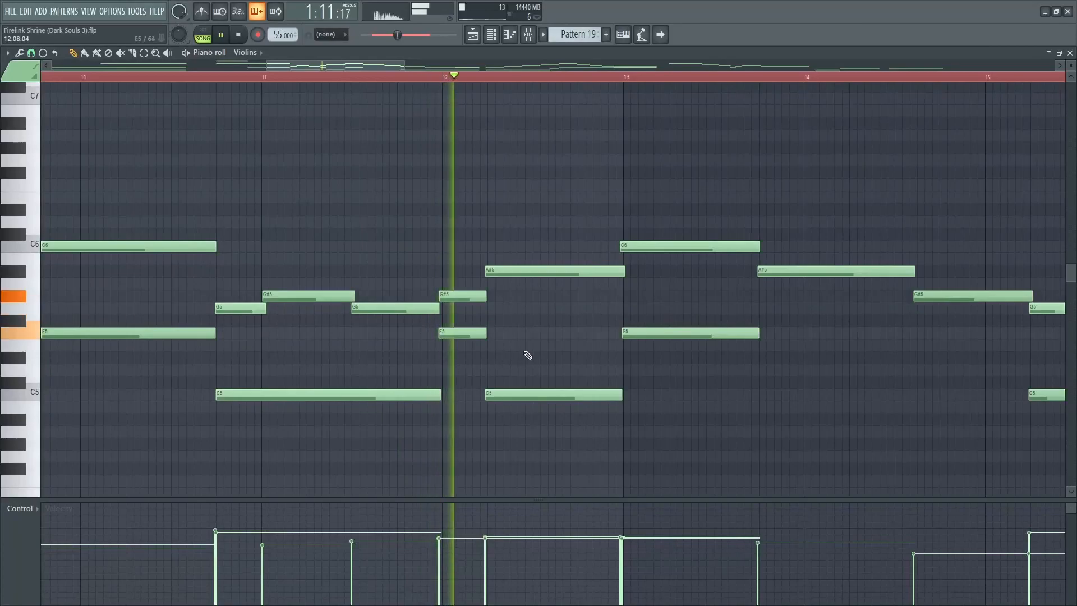
scroll(527, 356, "up", 2)
left_click_drag(662, 367, 501, 379)
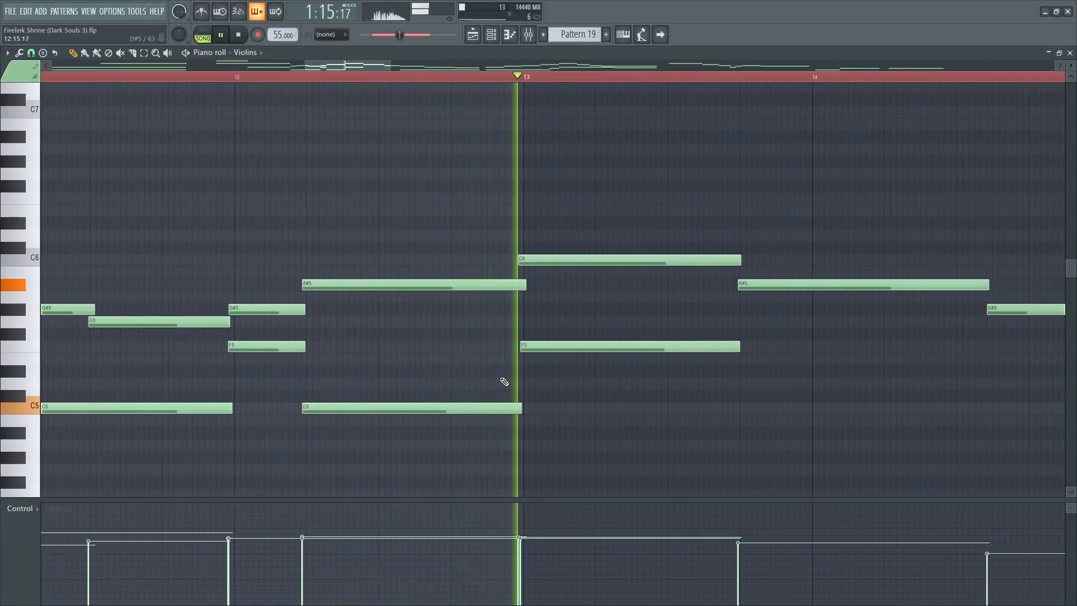
key("F5")
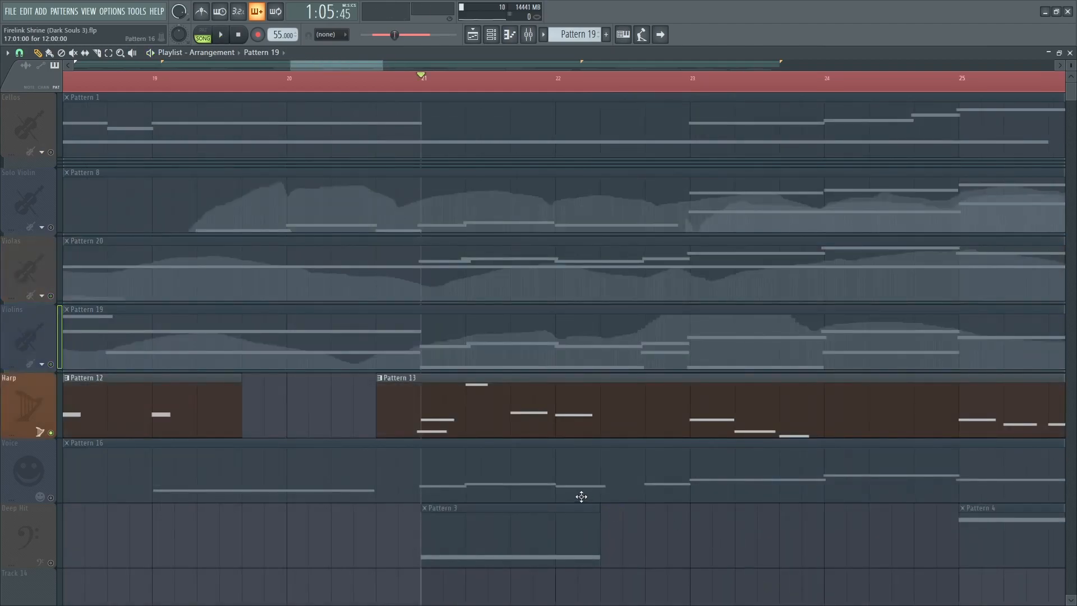
Play the soloed Harp track from around bar 23 of Section 1.
key("space")
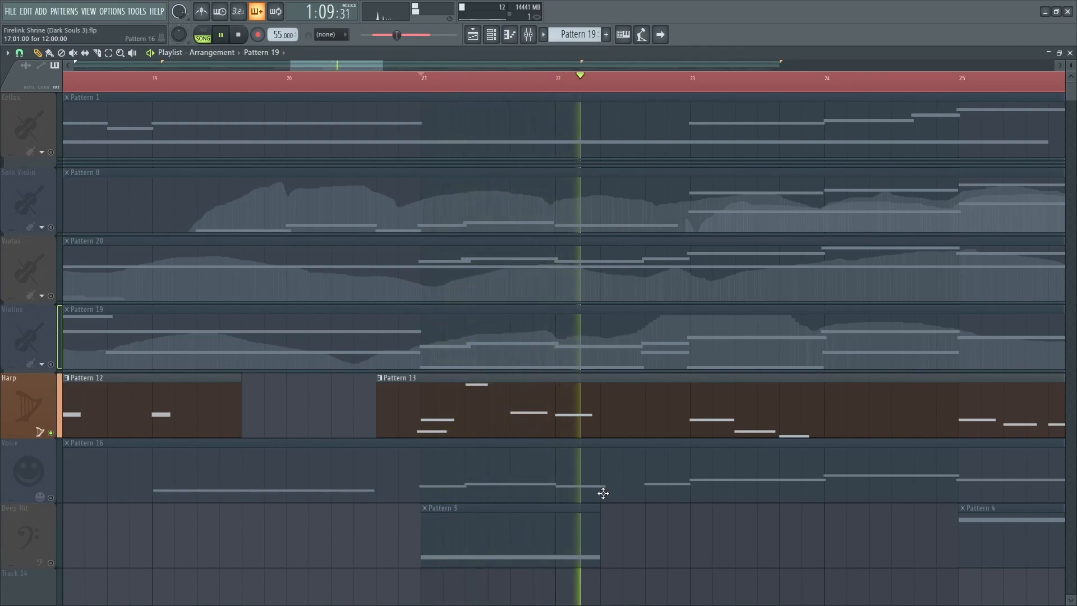
left_click(697, 83)
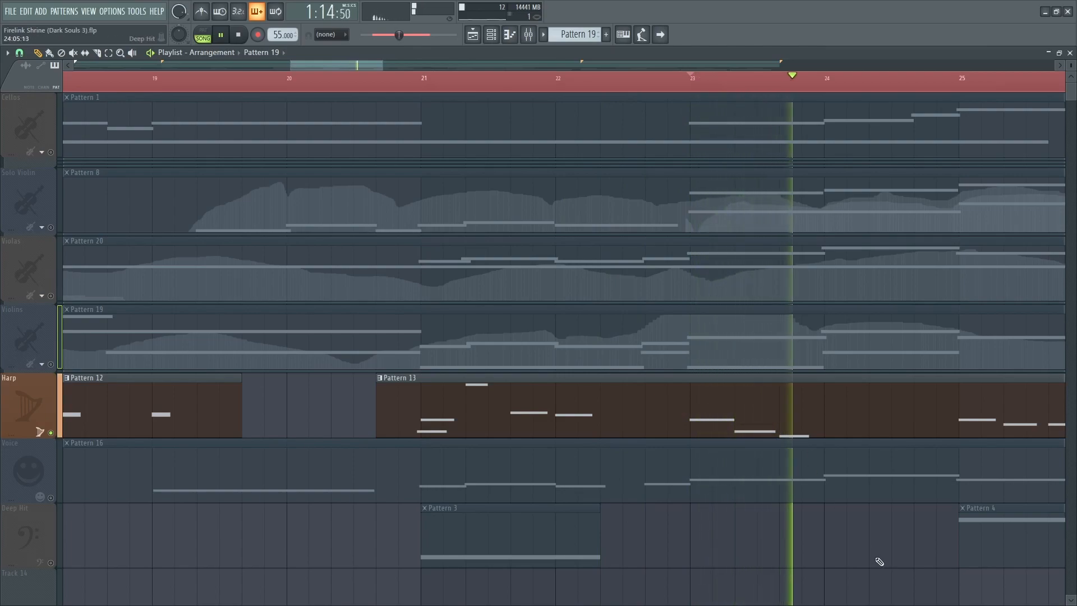
key("space")
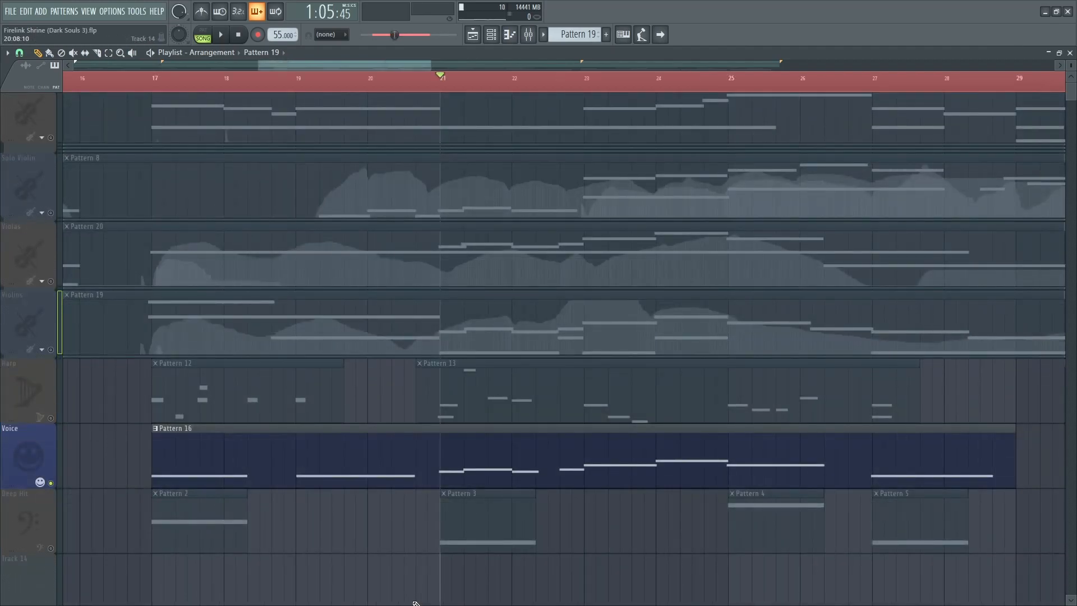
Open the Voice's Pattern 16 in the piano roll to inspect its melody while playing, then return to the playlist.
scroll(420, 603, "up", 3)
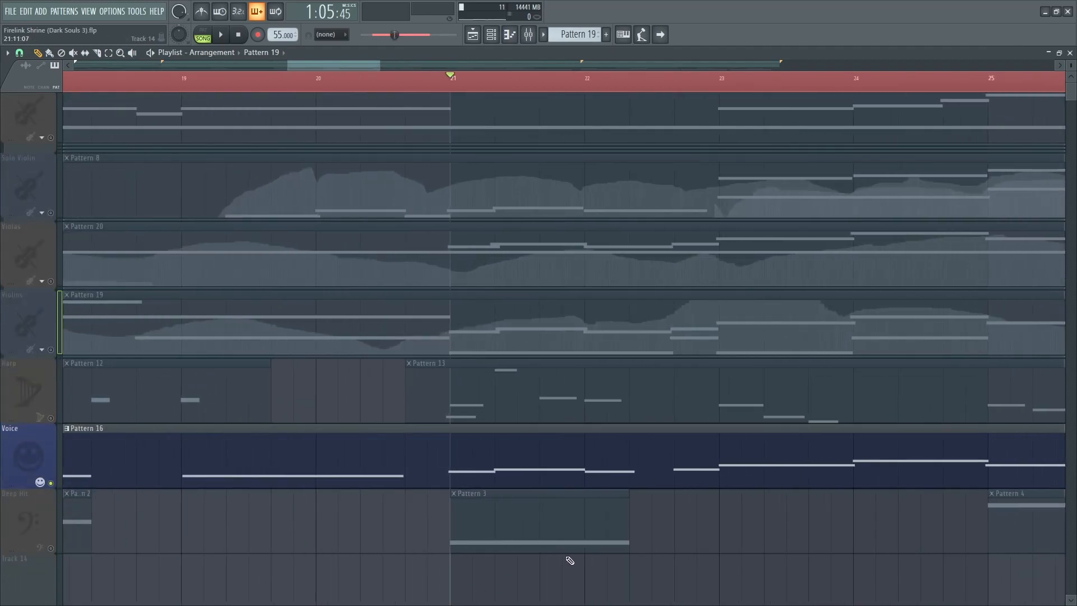
double_click(599, 471)
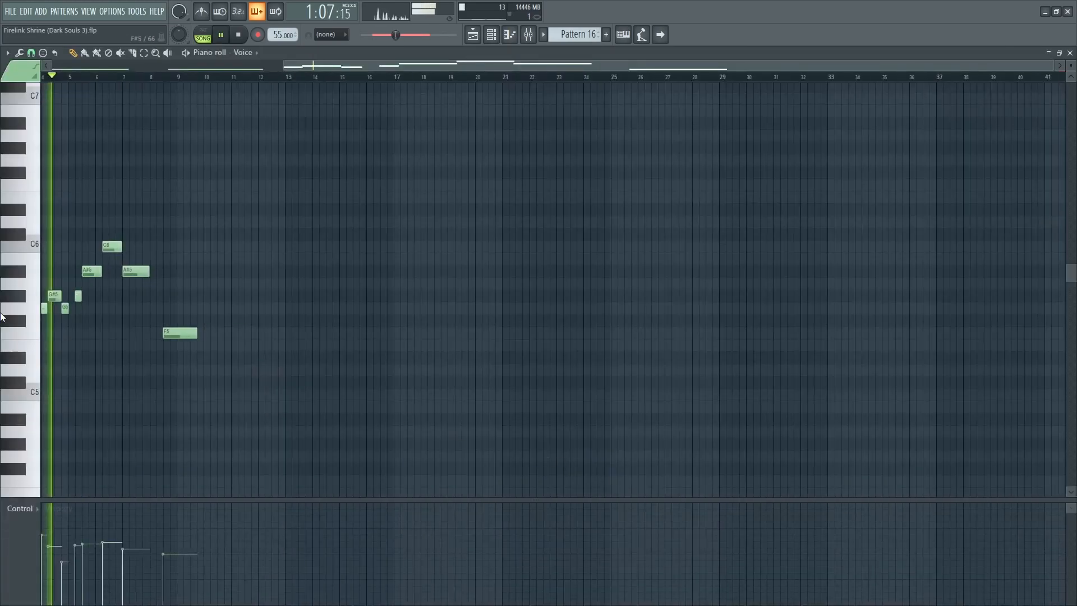
scroll(72, 321, "up", 2)
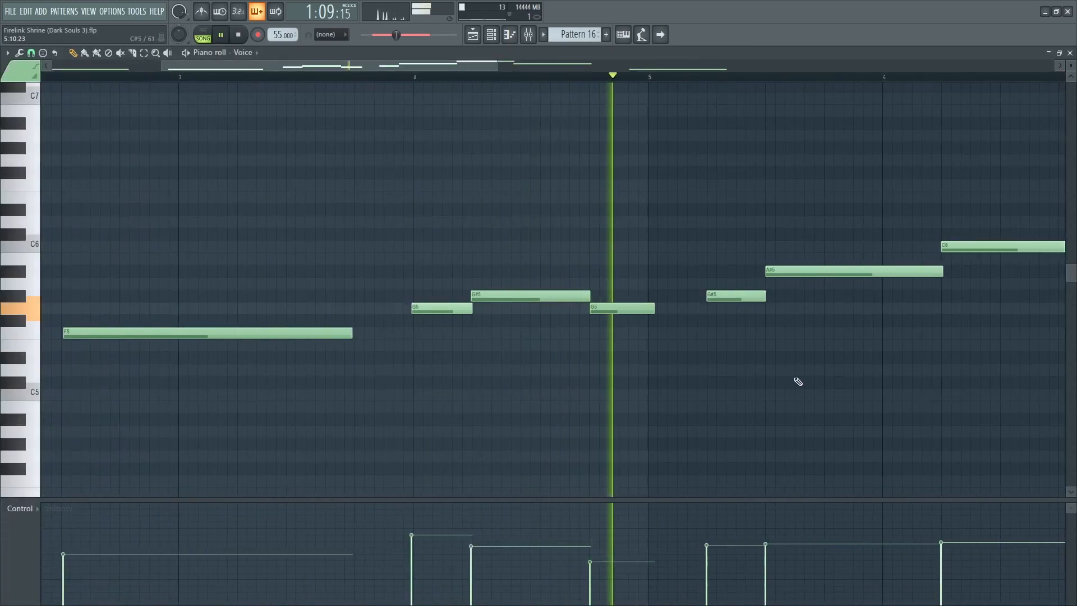
left_click_drag(824, 370, 566, 386)
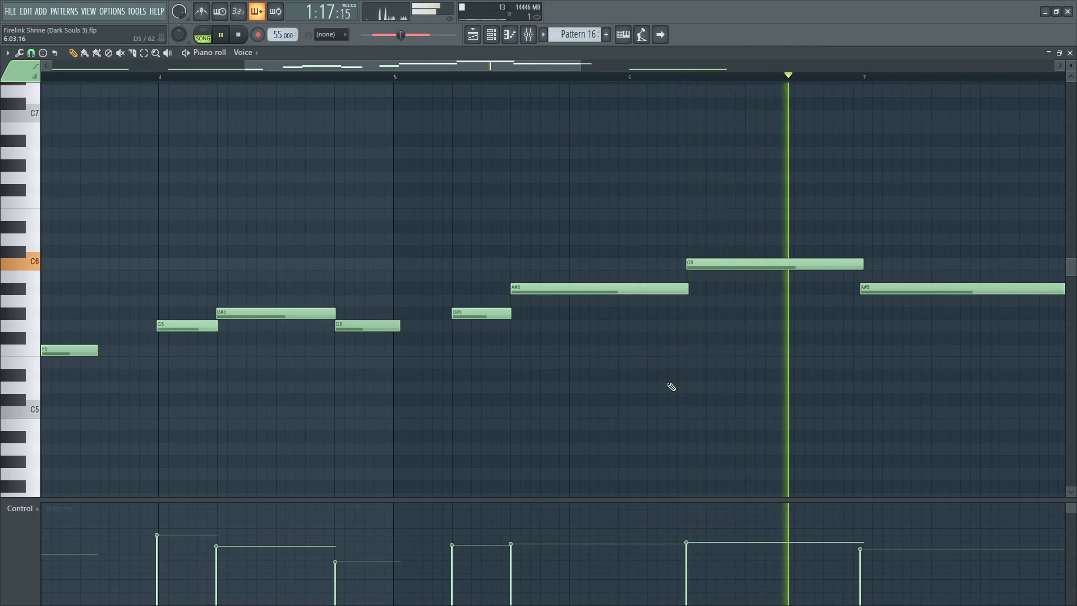
key("space")
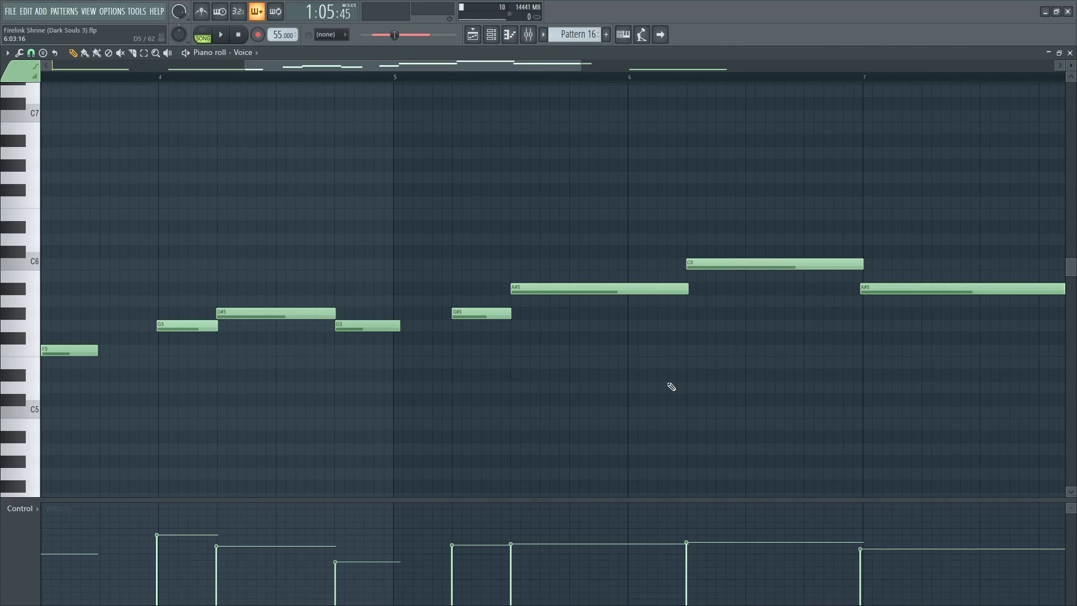
key("F5")
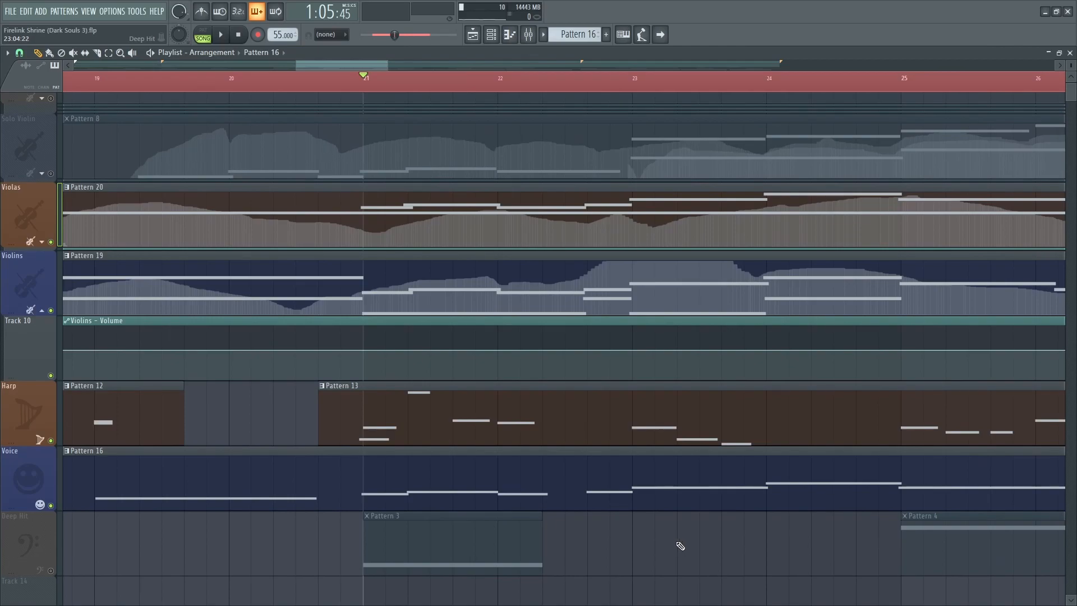
Play Violas, Violins, Harp and Voice together, following the playback along the playlist.
key("space")
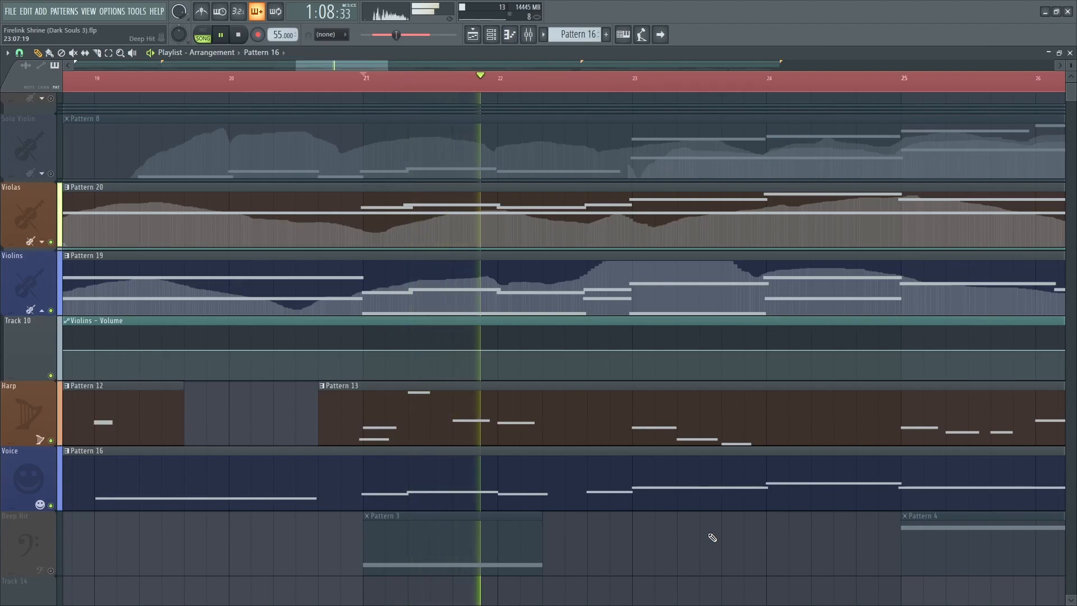
left_click_drag(793, 544, 622, 552)
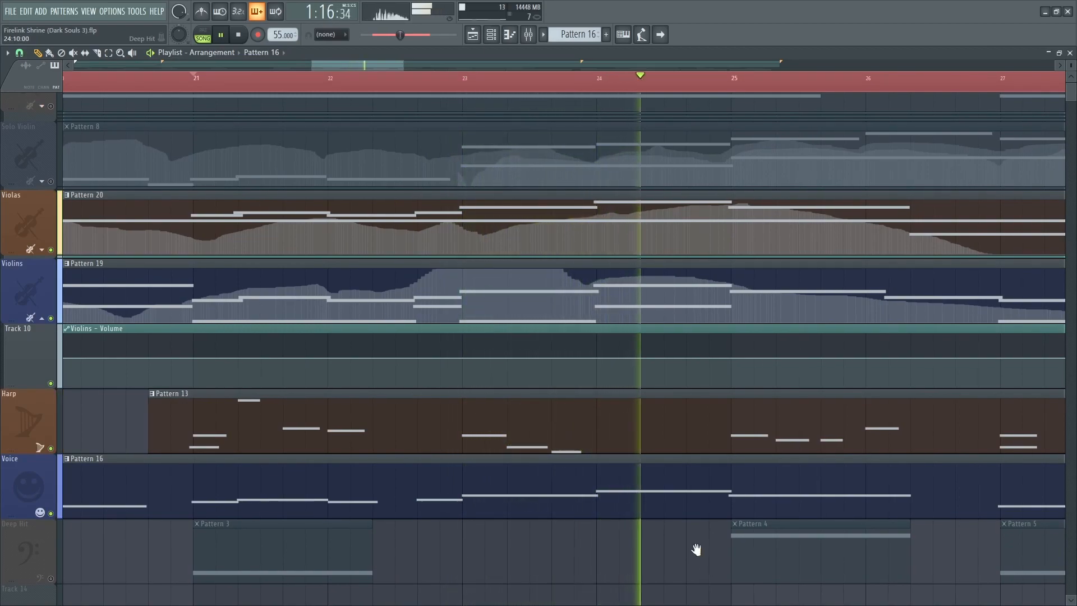
left_click_drag(698, 550, 467, 550)
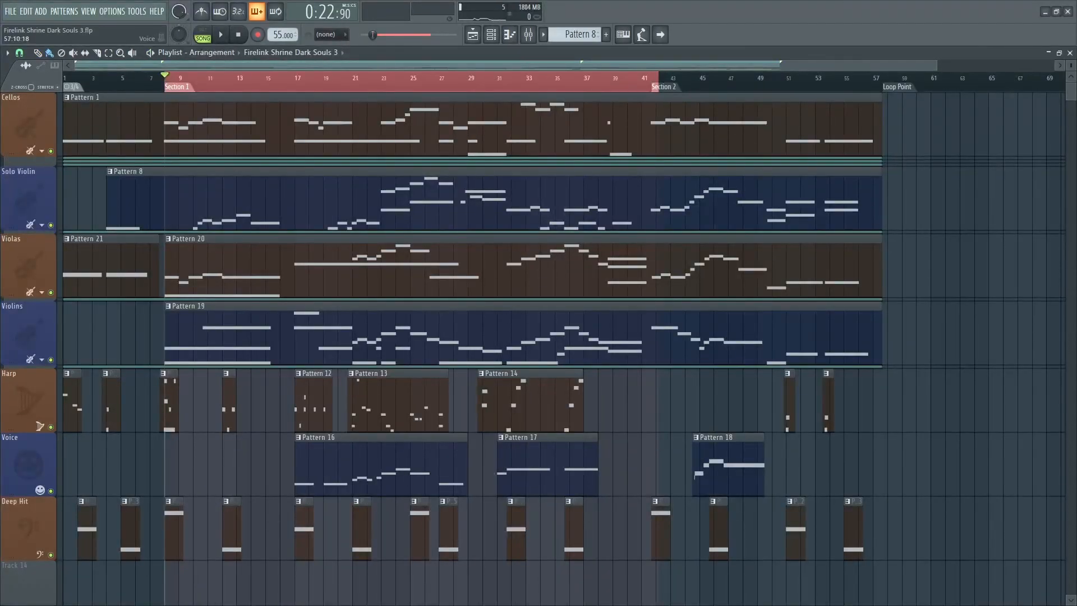
Play the full arrangement with all tracks from Section 1.
key("space")
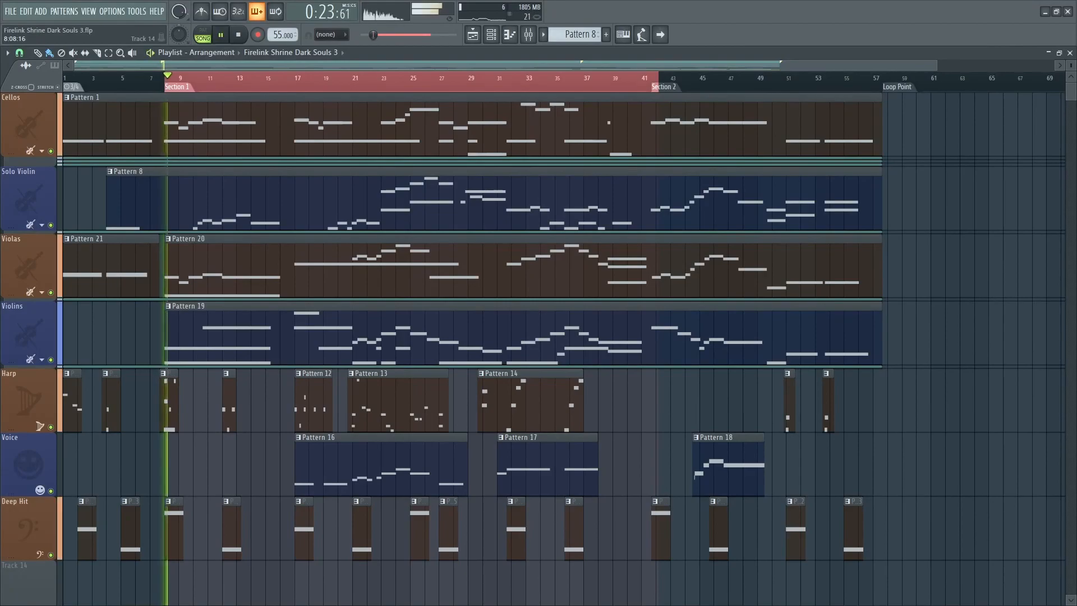
scroll(174, 337, "up", 6)
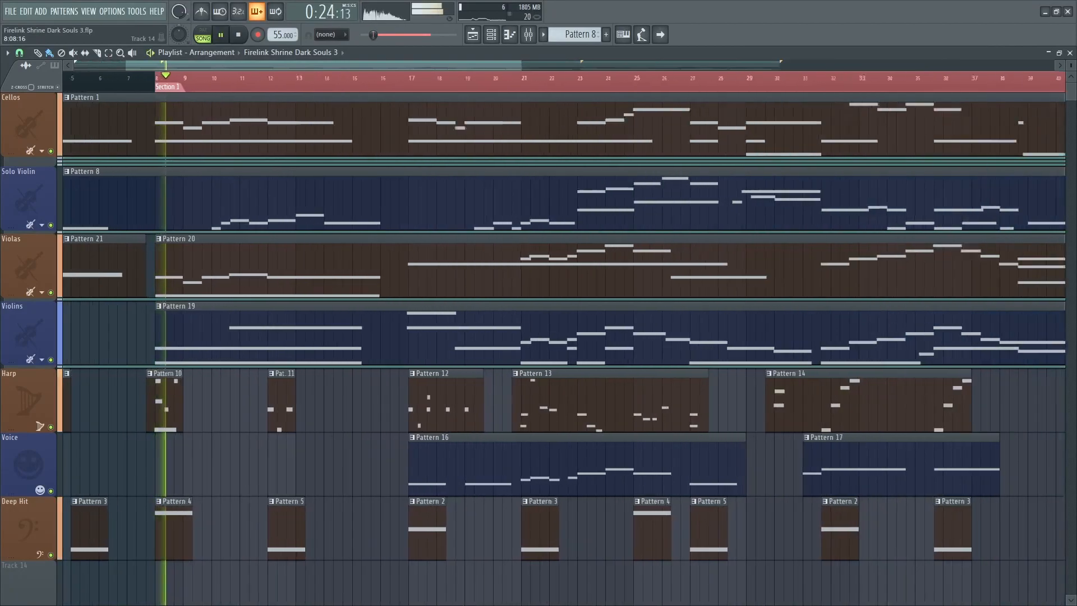
scroll(564, 348, "left", 2)
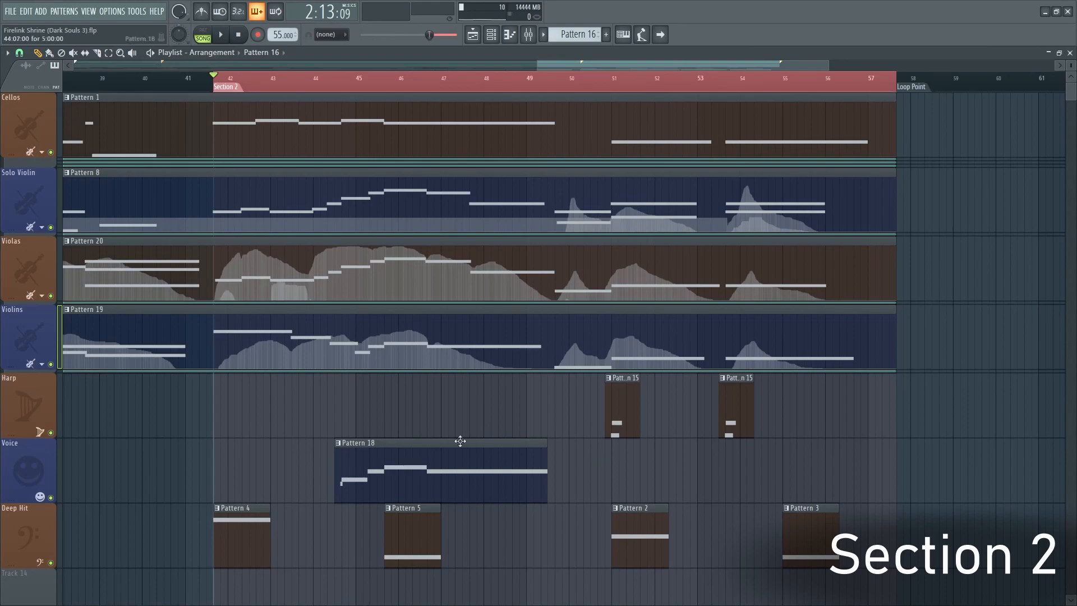
Open the Solo Violins channel's piano roll from the channel rack to inspect its Section 2 notes, then return to the playlist.
scroll(244, 352, "up", 3)
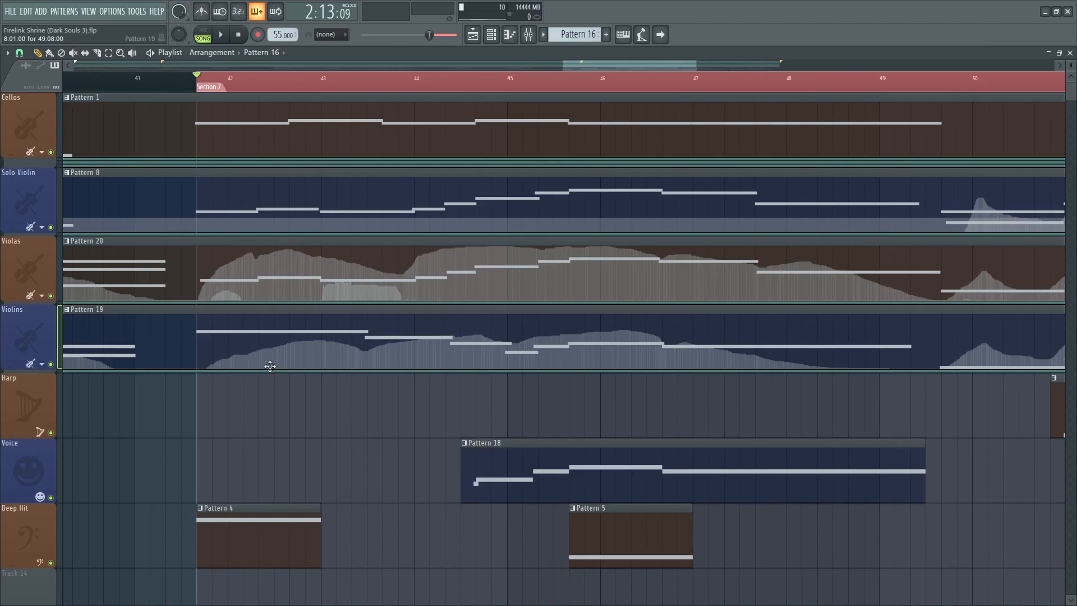
key("F6")
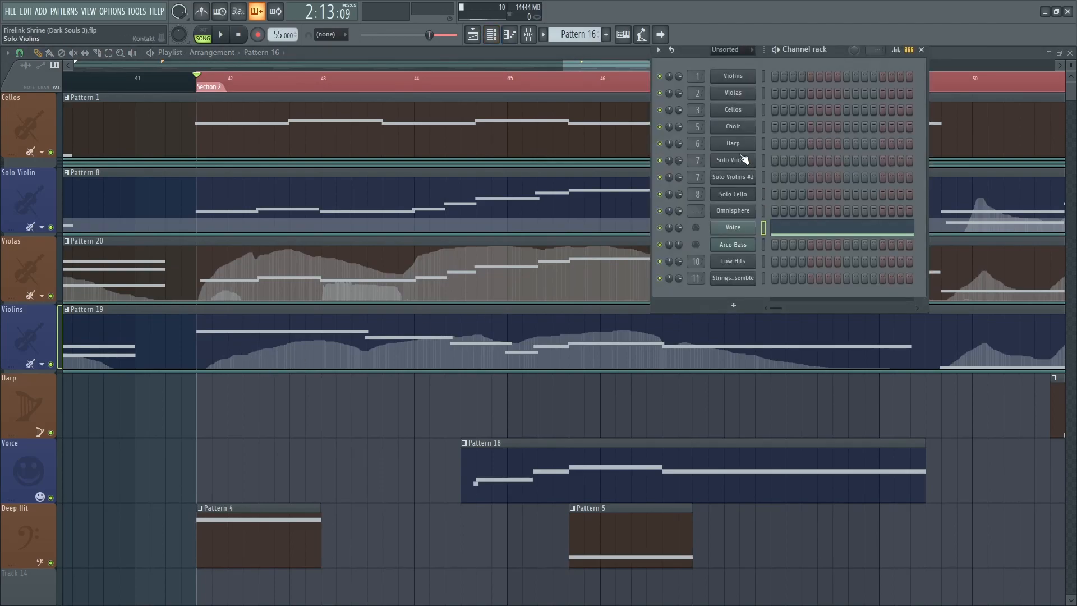
left_click(743, 160)
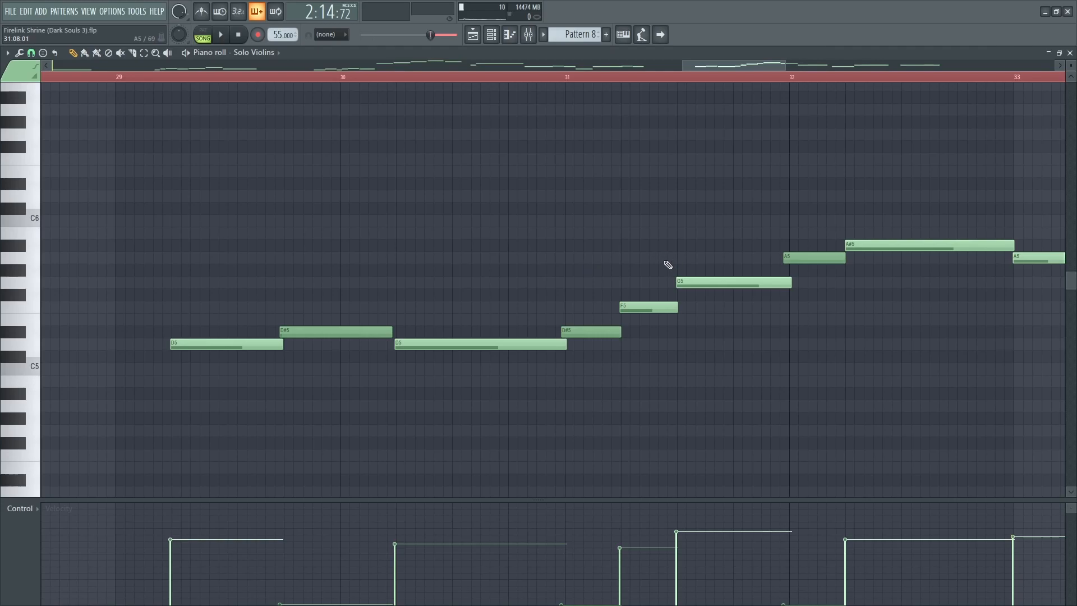
left_click_drag(653, 310, 703, 312)
left_click_drag(515, 338, 542, 332)
left_click_drag(233, 333, 303, 315)
left_click_drag(729, 290, 805, 269)
mouse_move(766, 296)
left_mouse_down()
mouse_move(760, 288)
mouse_move(808, 303)
mouse_move(739, 337)
left_mouse_up()
left_click_drag(647, 352, 719, 359)
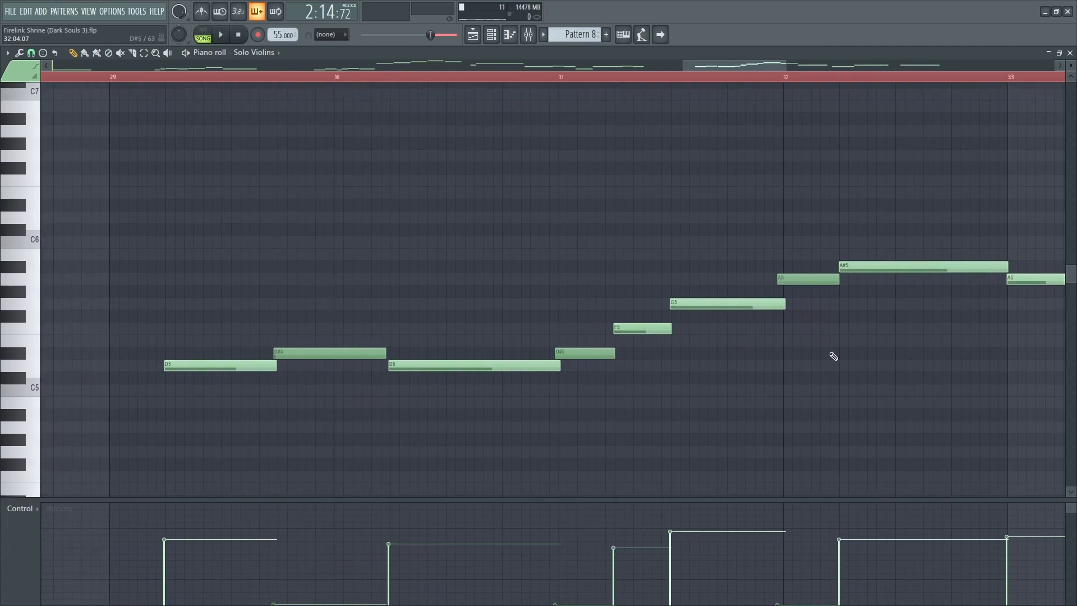
key("F5")
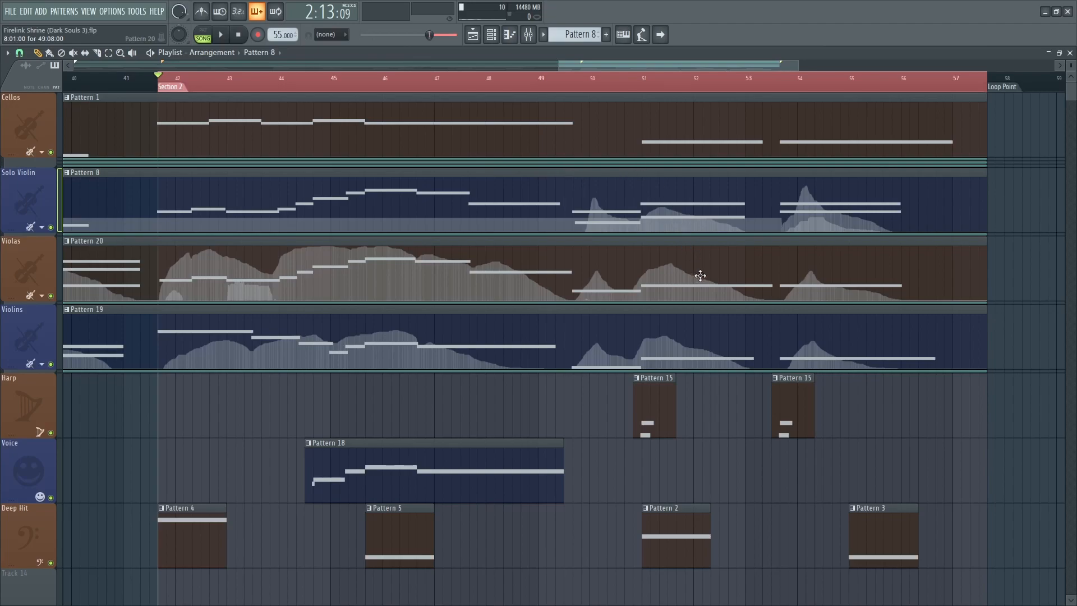
Inspect the Solo Violin notes around bars 36 to 37 in the piano roll, then return to the playlist.
scroll(653, 298, "up", 2)
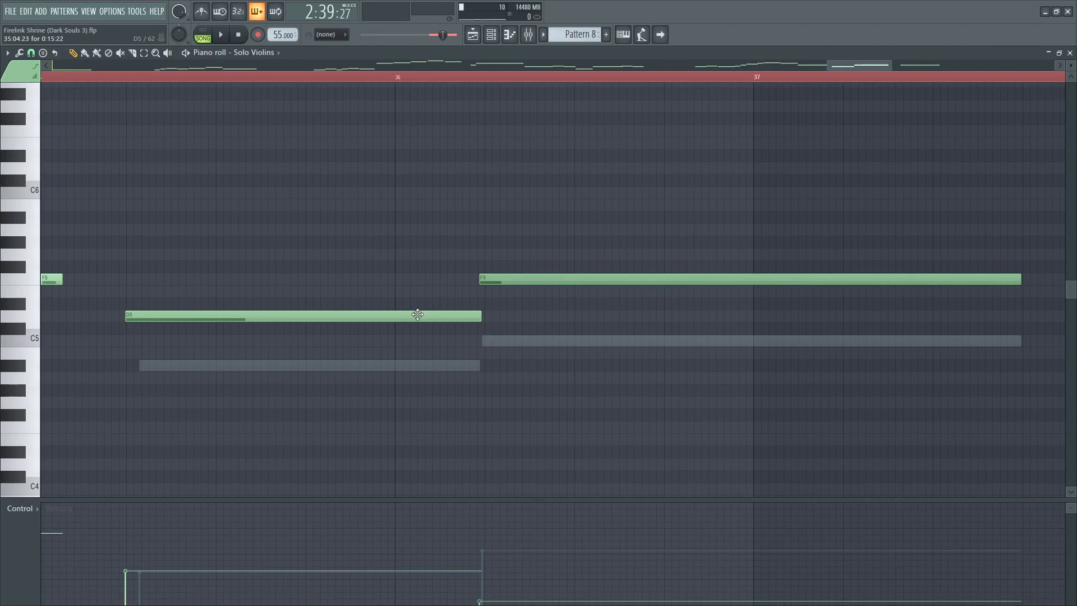
mouse_move(418, 315)
left_mouse_down()
mouse_move(437, 328)
mouse_move(532, 337)
left_mouse_up()
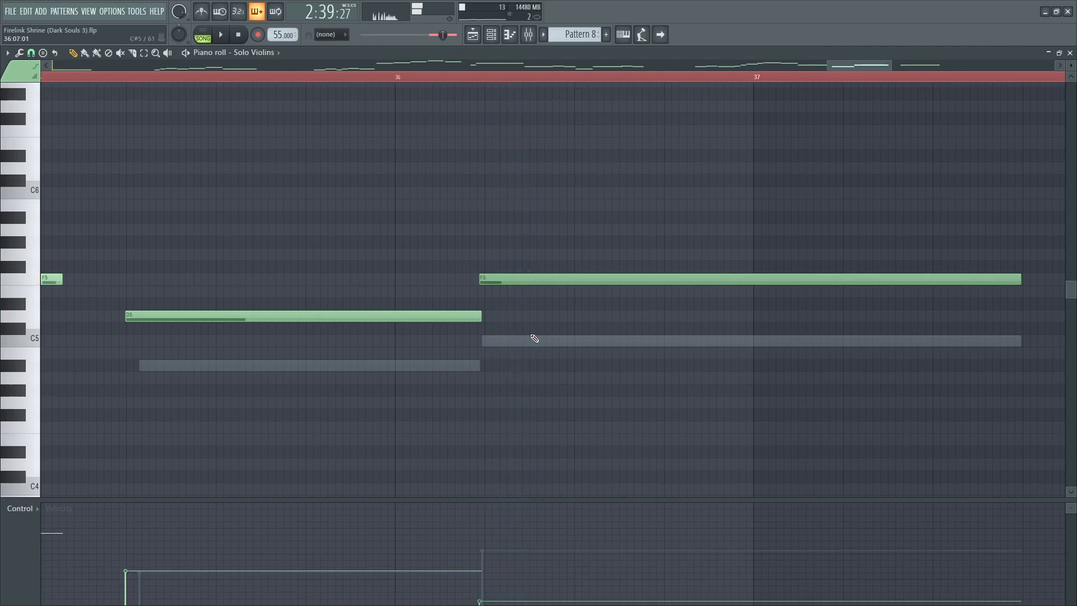
key("F5")
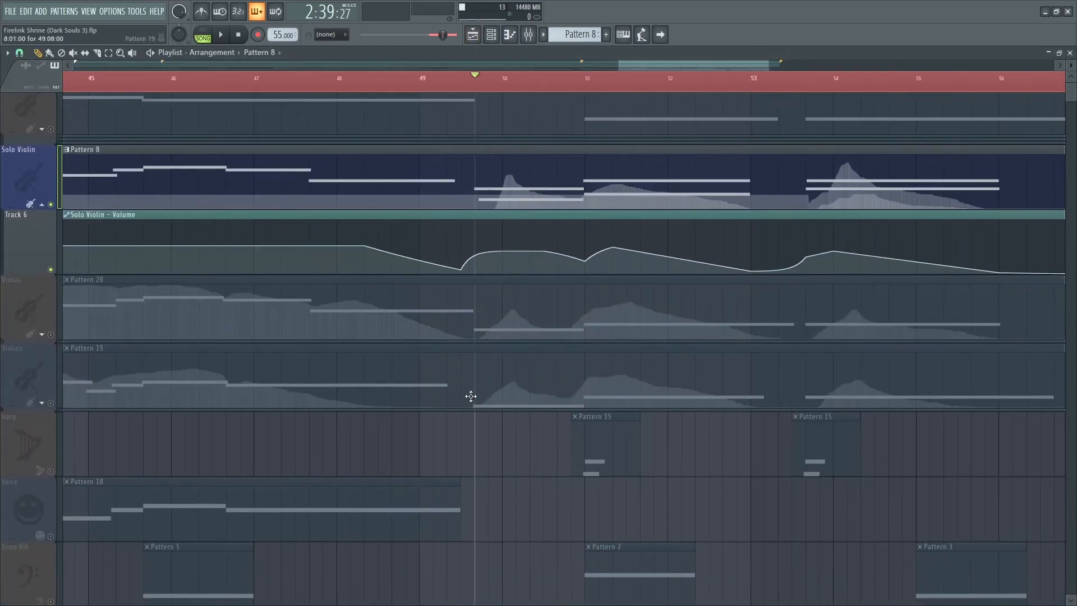
Add the Deep Hit track to the solo and play the Solo Violin with its volume automation from bar 49.
left_click(55, 601)
key("space")
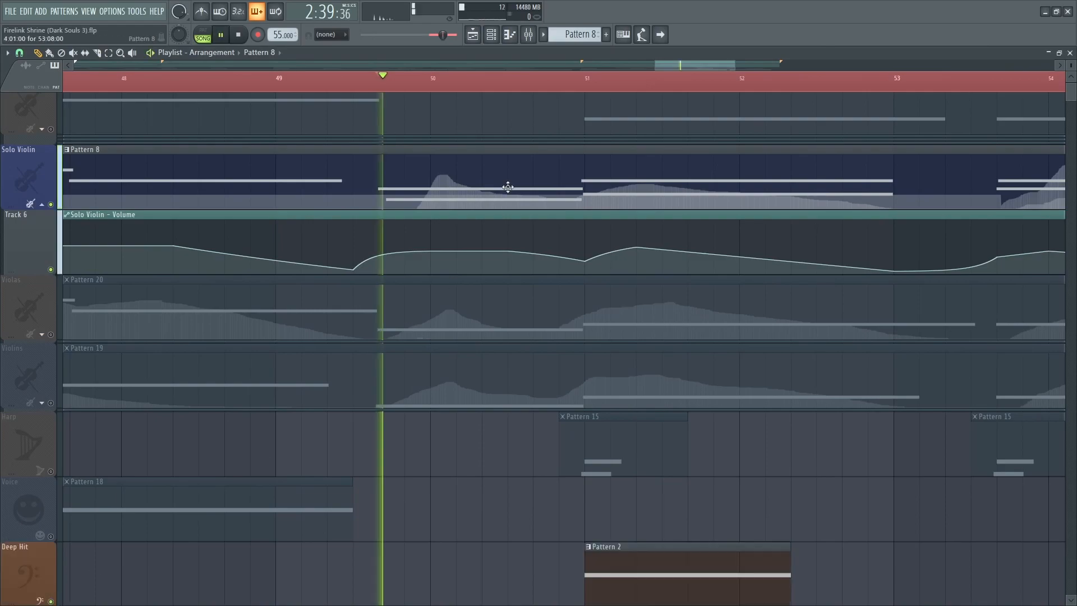
scroll(645, 482, "up", 2)
left_click_drag(646, 480, 546, 484)
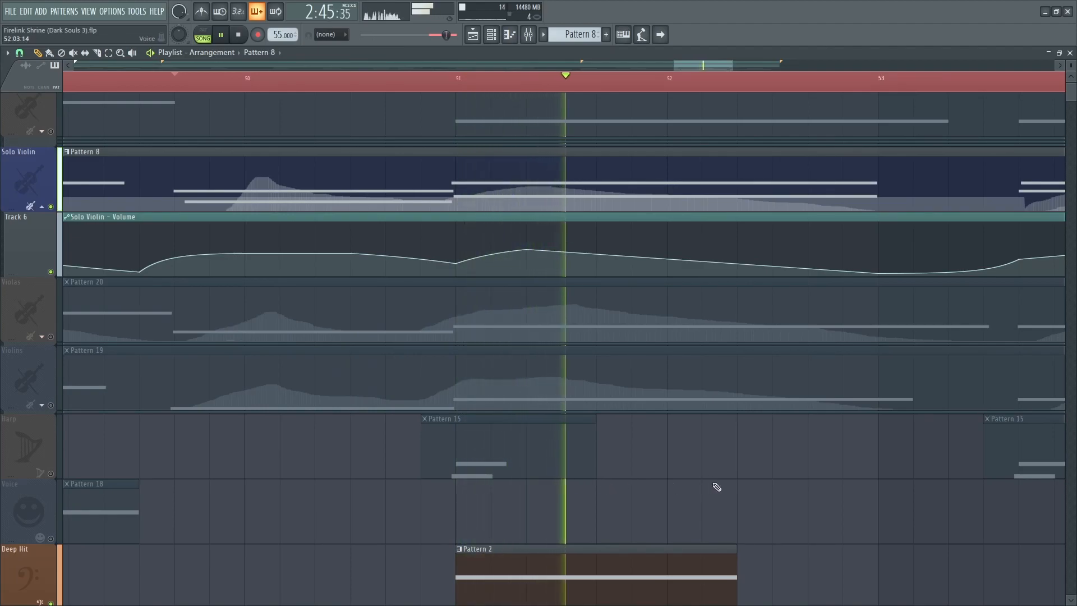
left_click_drag(745, 481, 245, 469)
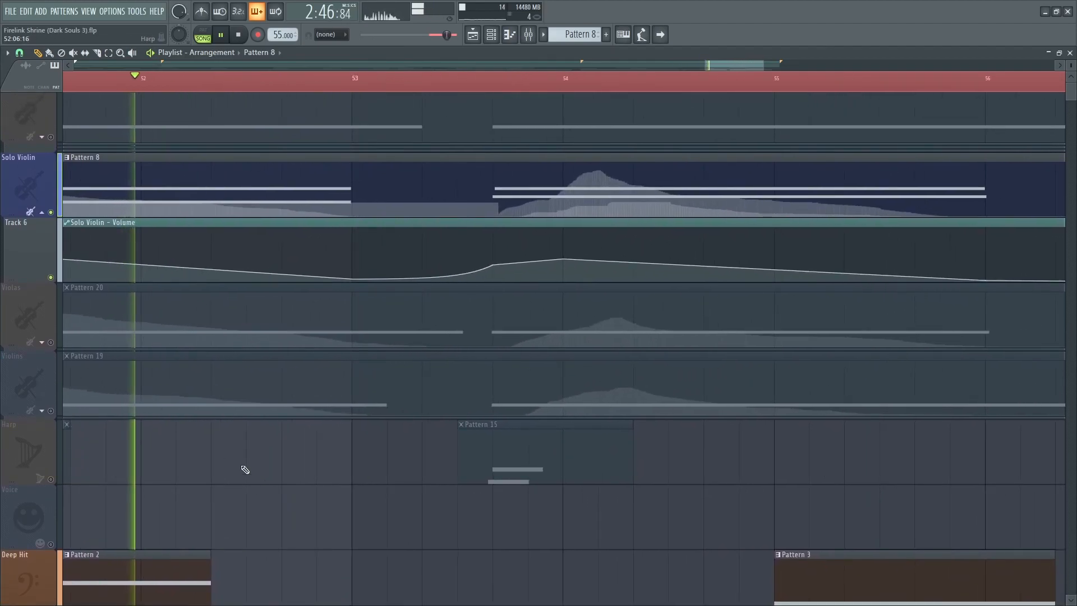
Unsolo the tracks and play the full arrangement from the start of Section 2.
right_click(51, 411)
right_click(52, 411)
left_click_drag(706, 545, 620, 560)
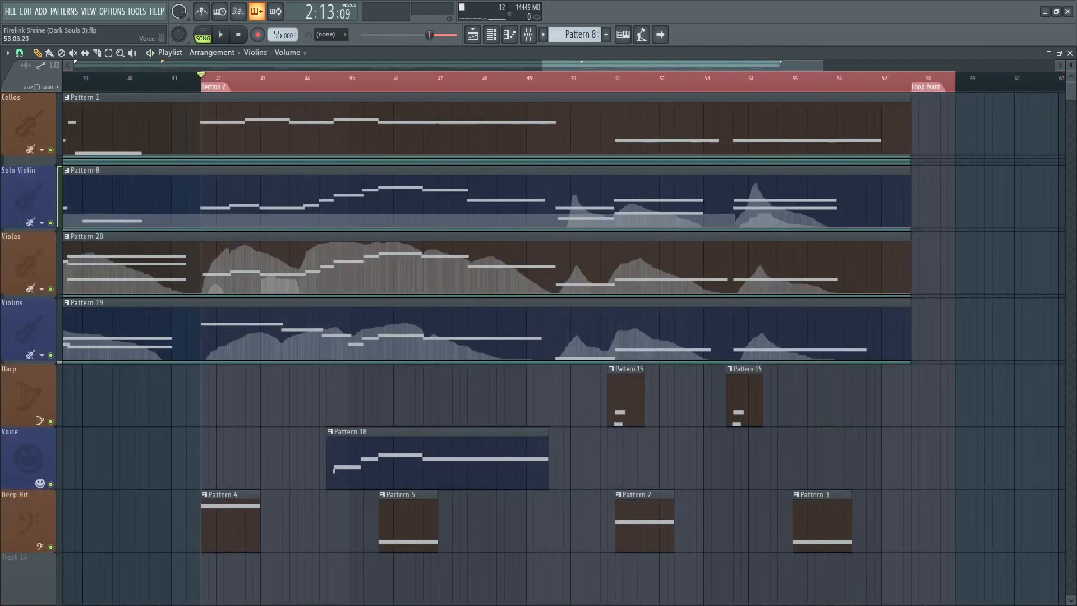
scroll(171, 522, "up", 5)
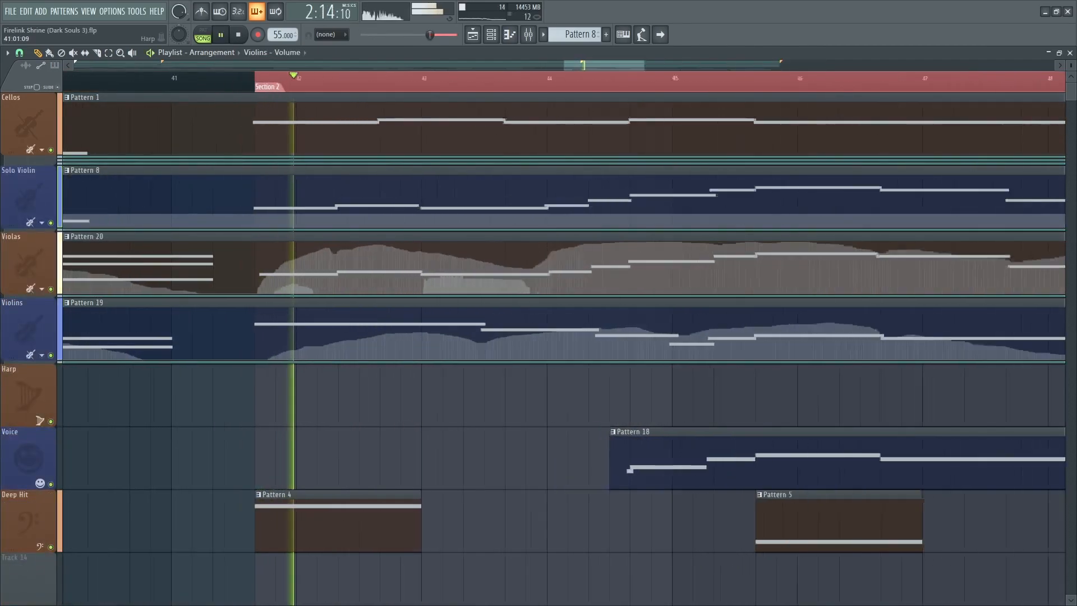